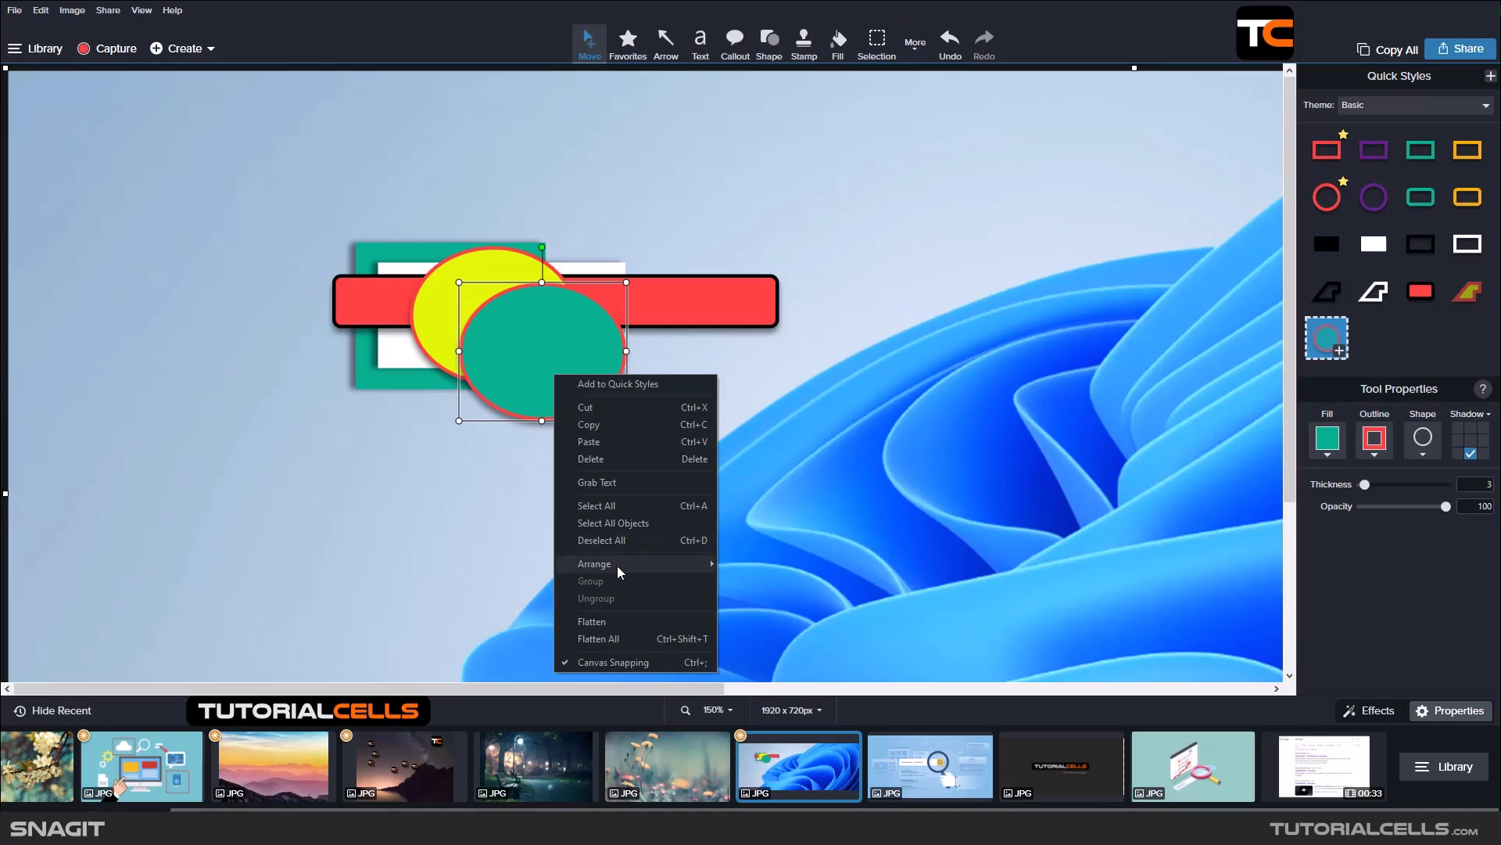
Bring the red rounded rectangle forward two levels, above the yellow and green ellipses.
{"action": "mouse_move", "coordinate": [637, 563]}
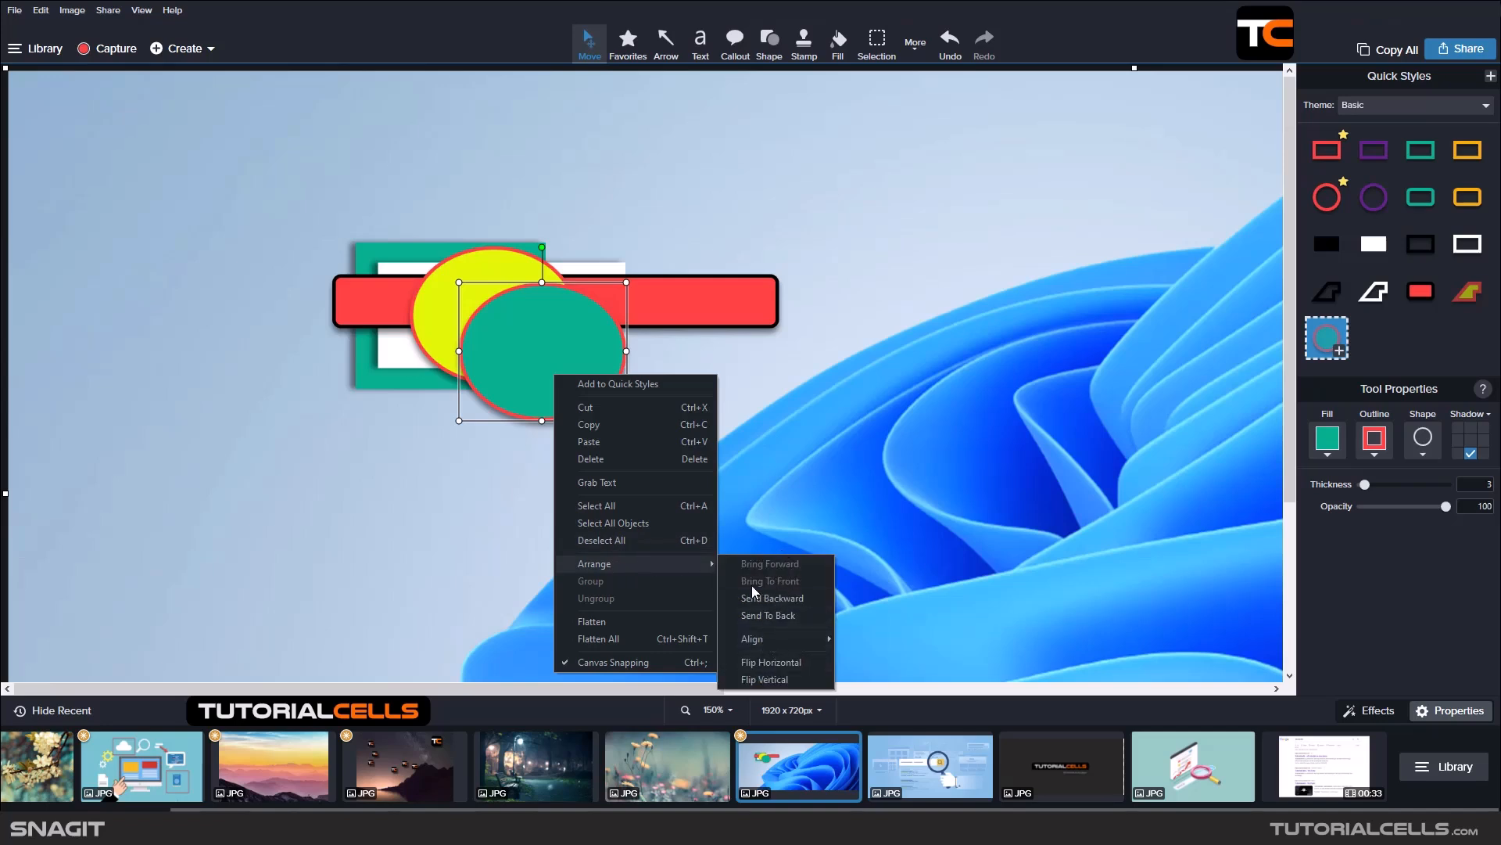
{"action": "left_click", "coordinate": [360, 321]}
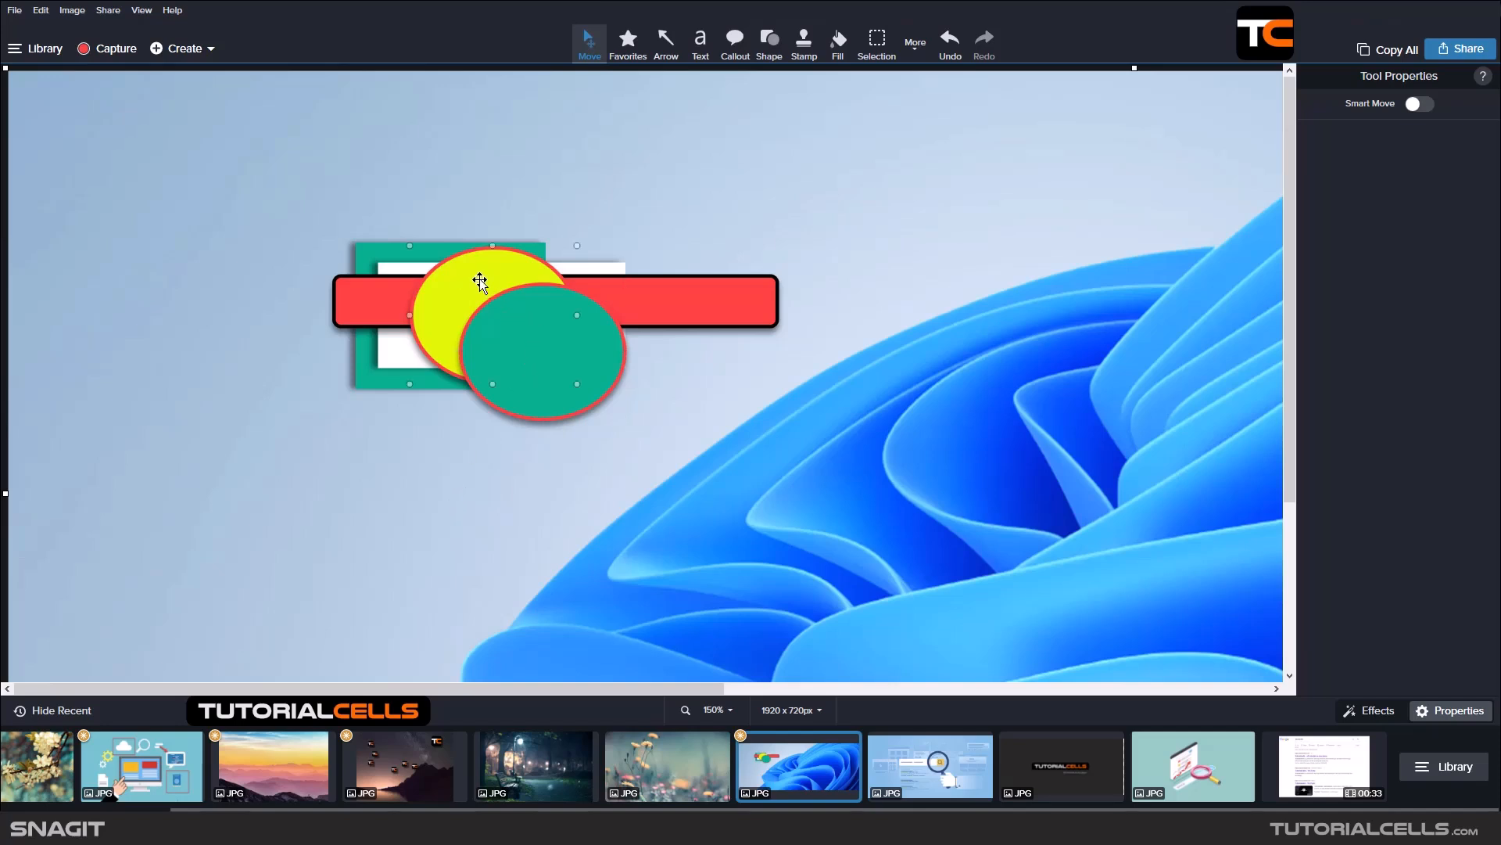
{"action": "left_click", "coordinate": [438, 283]}
{"action": "left_click", "coordinate": [383, 288]}
{"action": "right_click", "coordinate": [381, 291]}
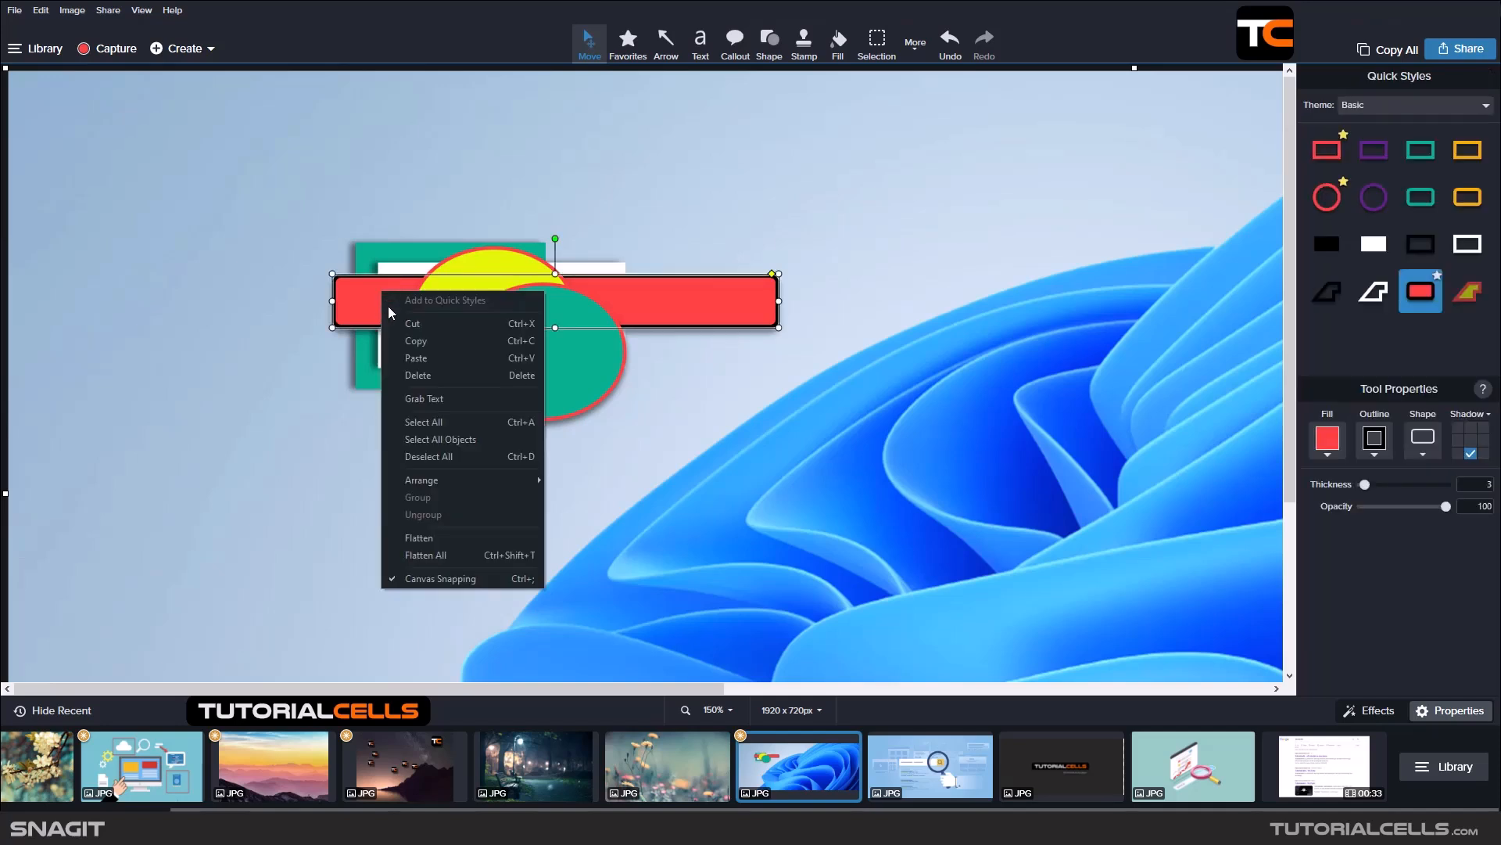
{"action": "mouse_move", "coordinate": [455, 480]}
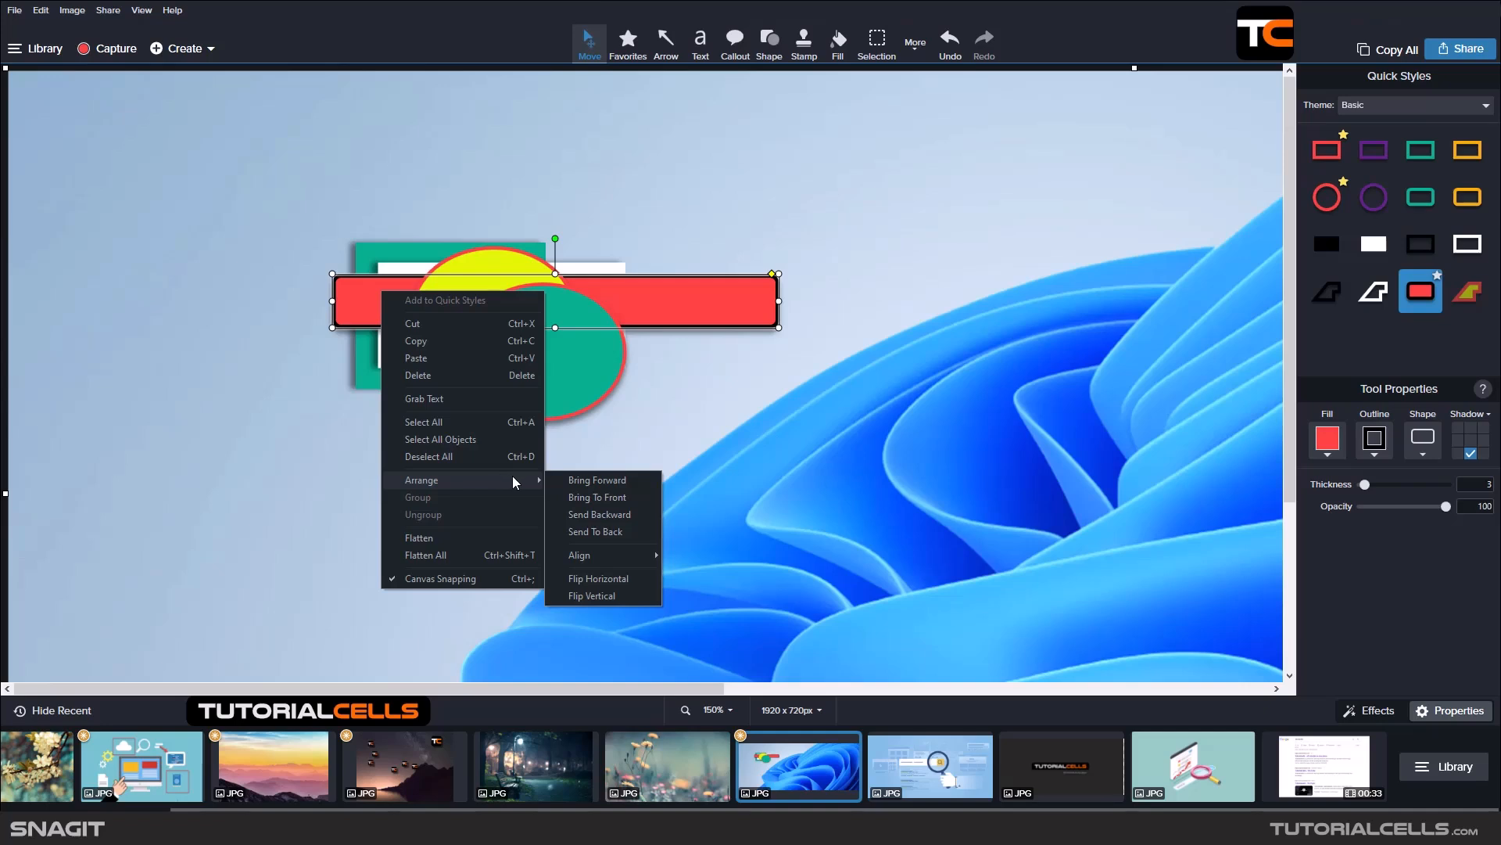
{"action": "left_click", "coordinate": [617, 485]}
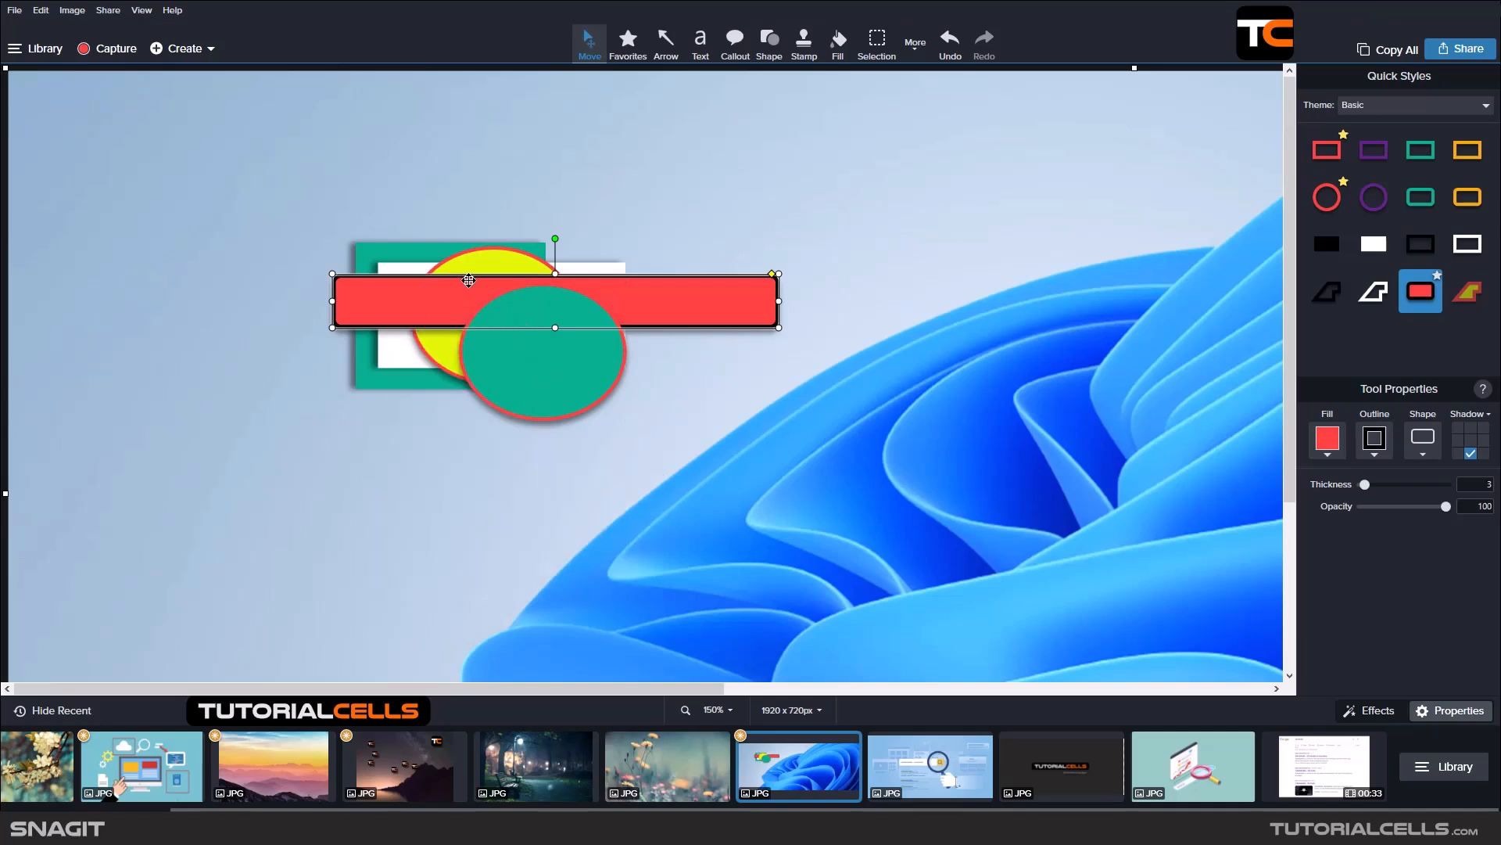
{"action": "right_click", "coordinate": [395, 301]}
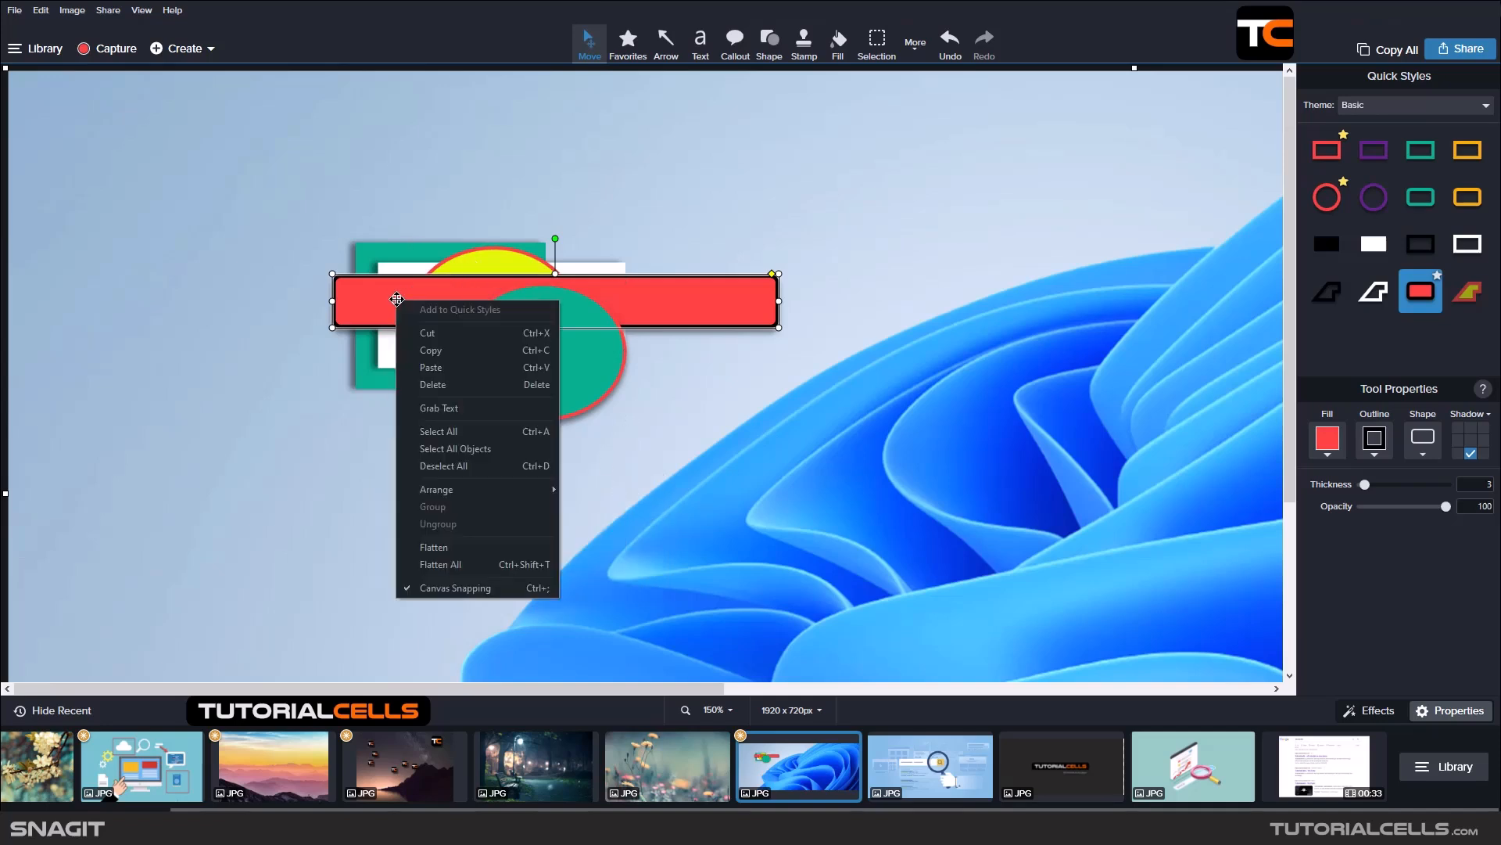
{"action": "mouse_move", "coordinate": [509, 490]}
{"action": "left_click", "coordinate": [595, 491]}
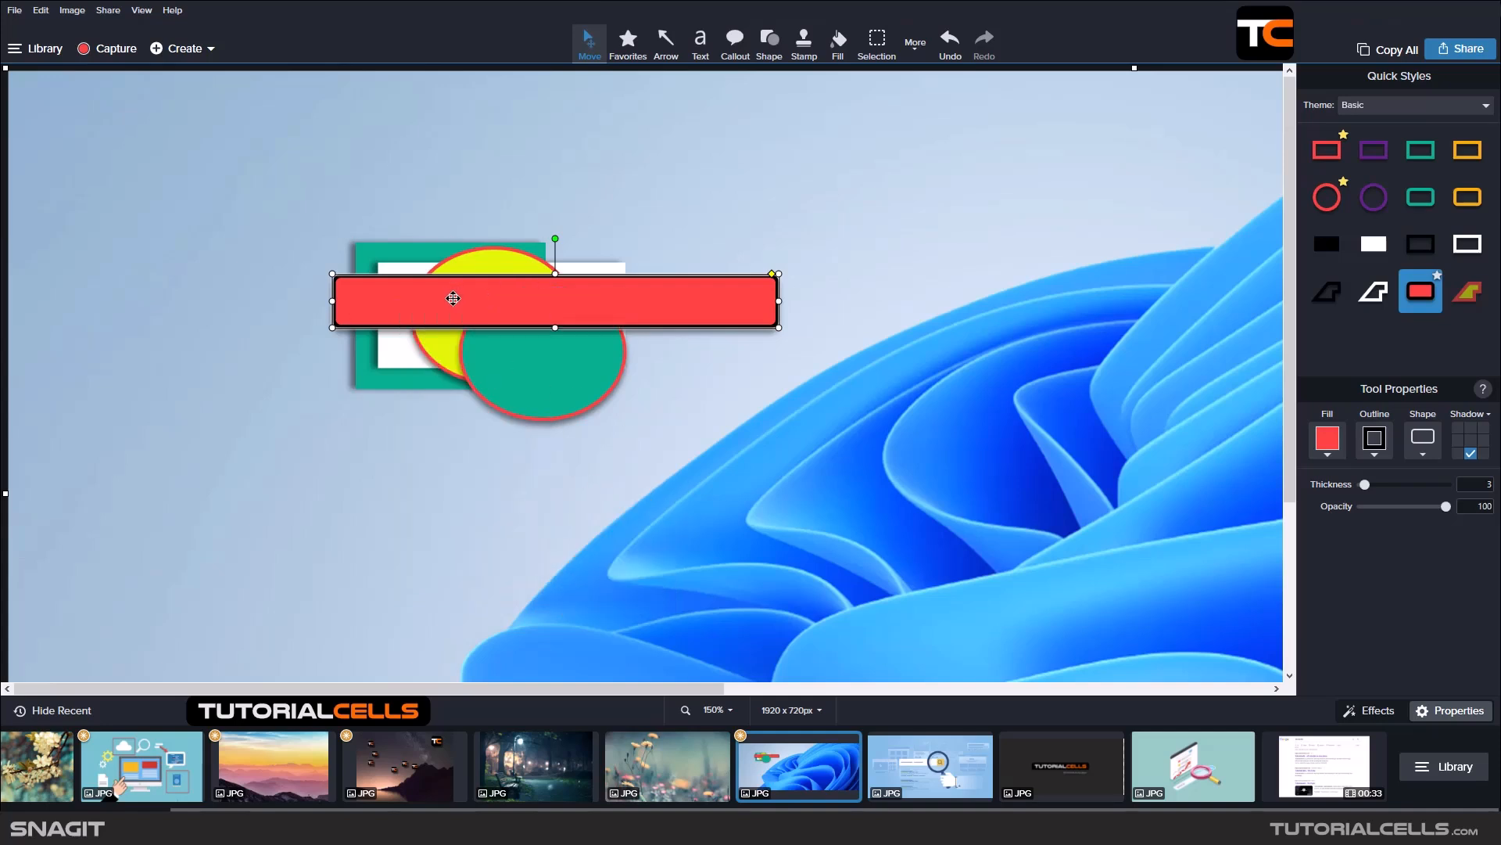
Try bringing the white rectangle to the front of all shapes and undo that change.
{"action": "left_click", "coordinate": [411, 352]}
{"action": "right_click", "coordinate": [410, 352]}
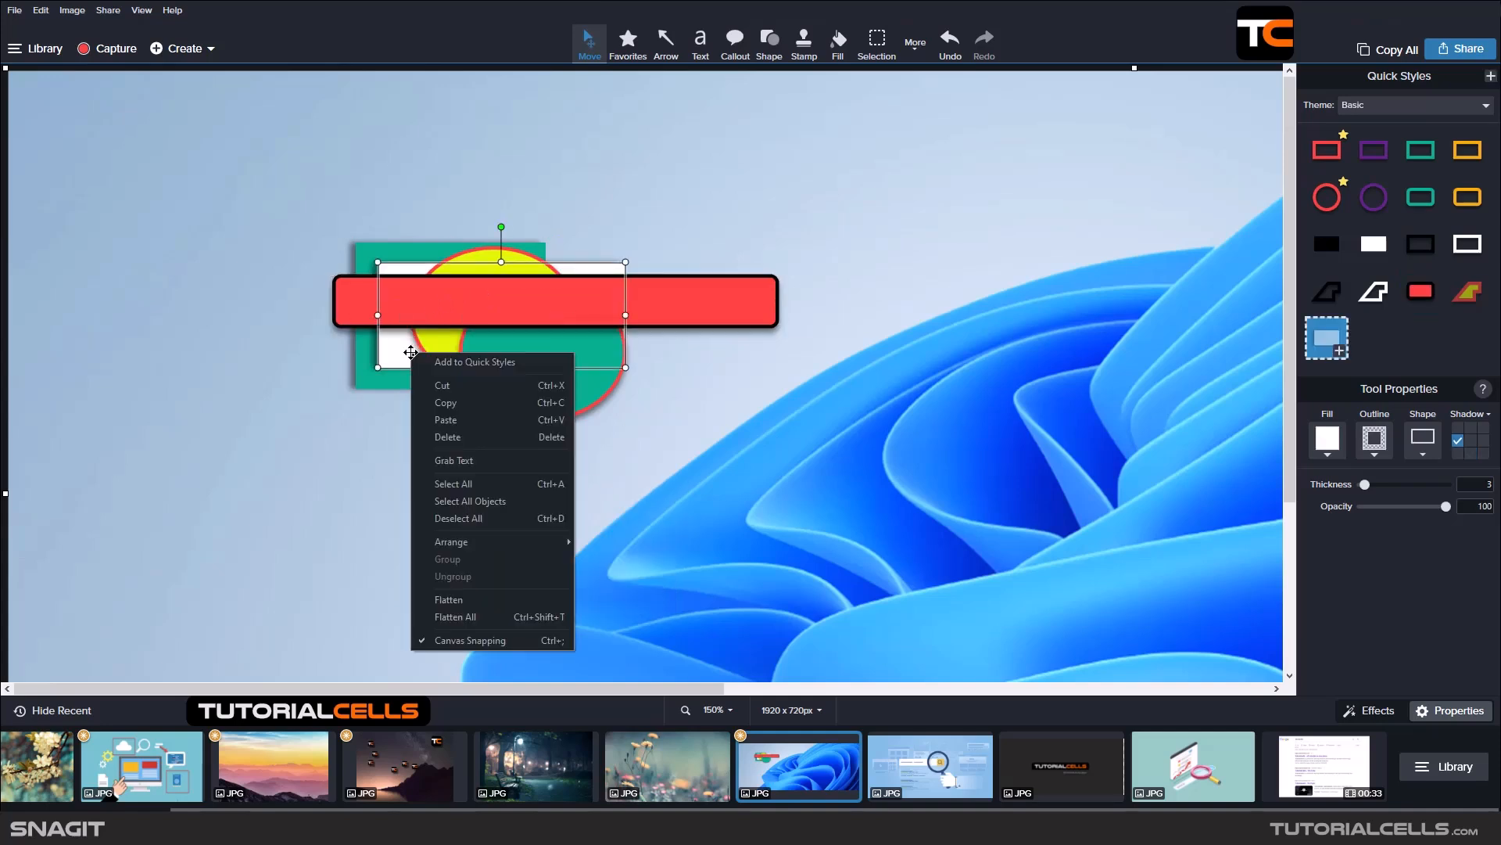
{"action": "mouse_move", "coordinate": [461, 541]}
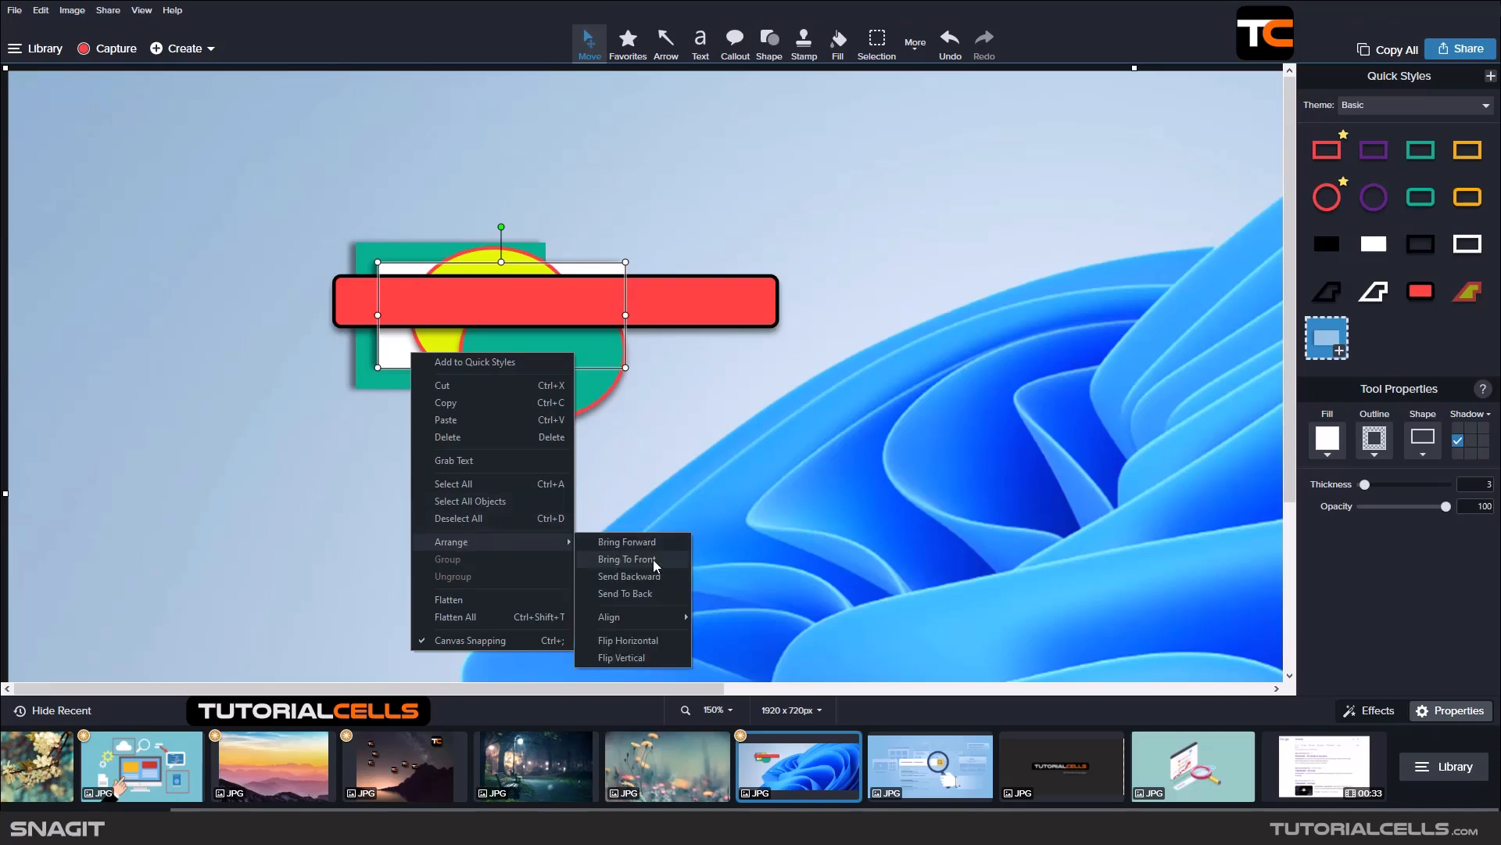
{"action": "left_click", "coordinate": [639, 561]}
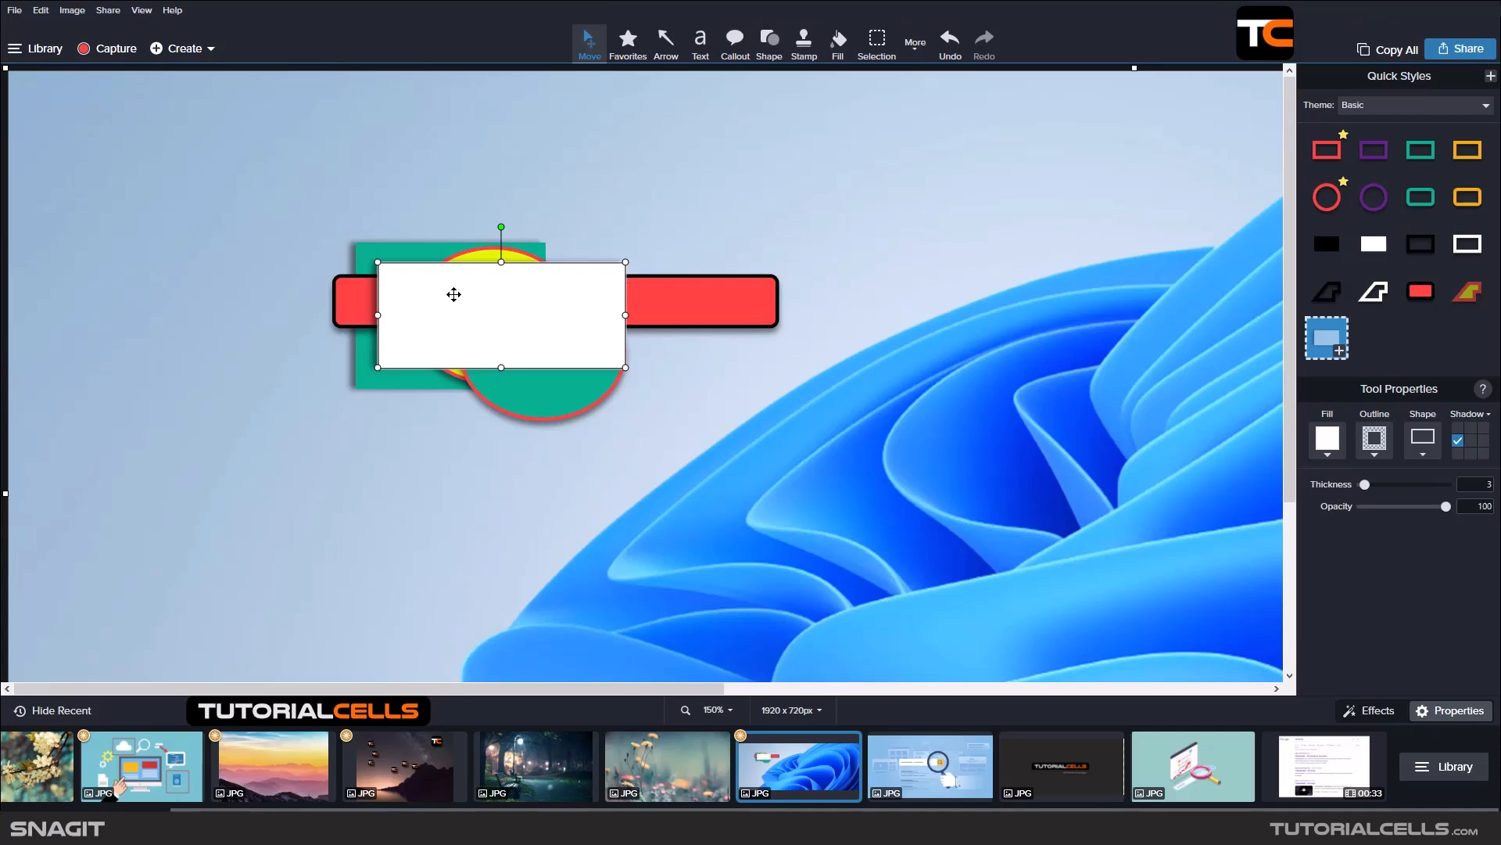
{"action": "key", "text": "ctrl+z"}
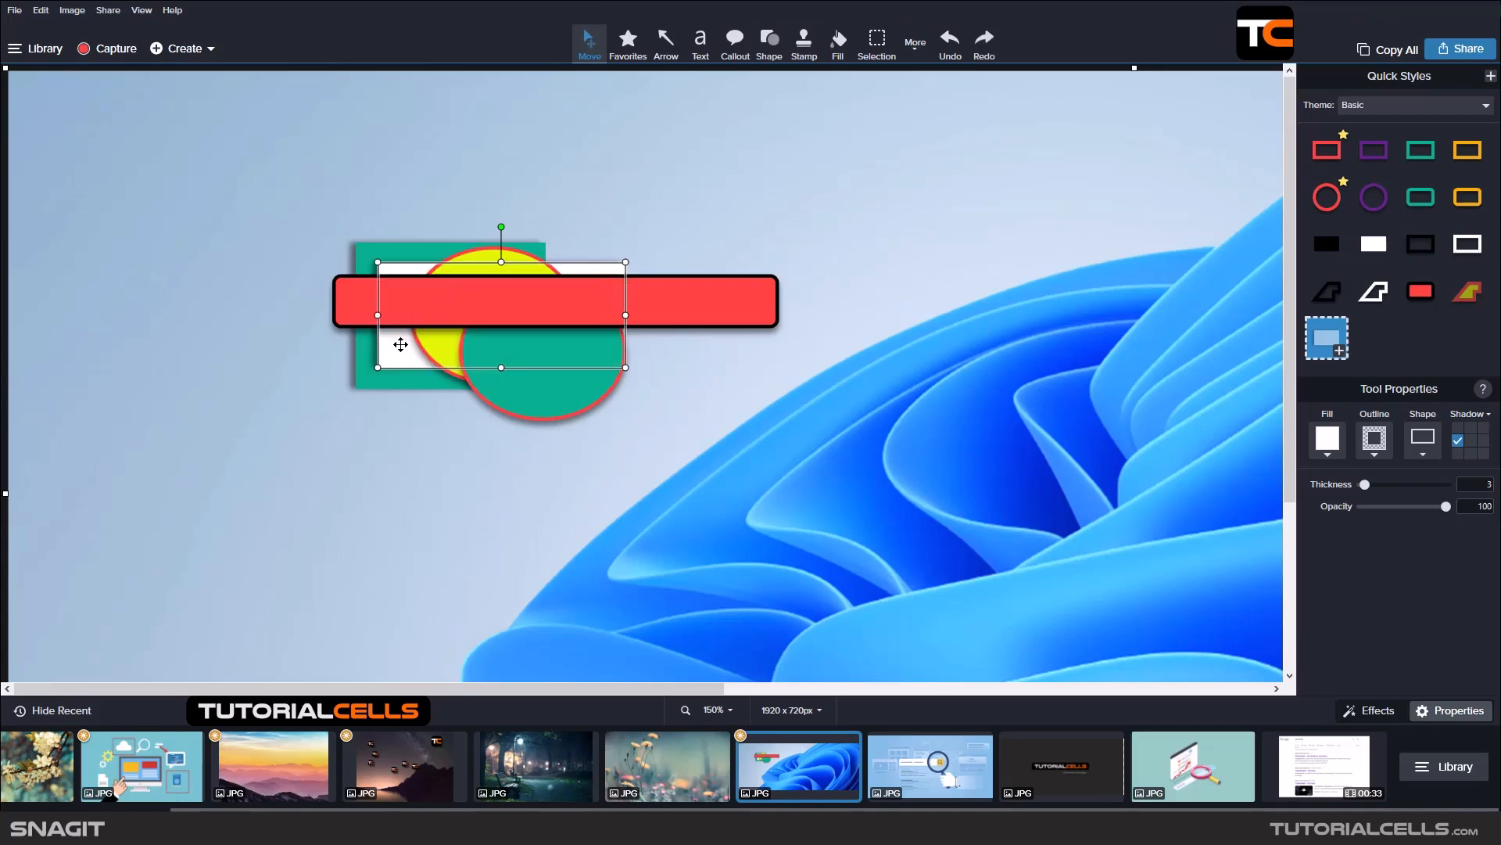
Send the white rectangle backward one level, behind the green rectangle.
{"action": "right_click", "coordinate": [396, 348]}
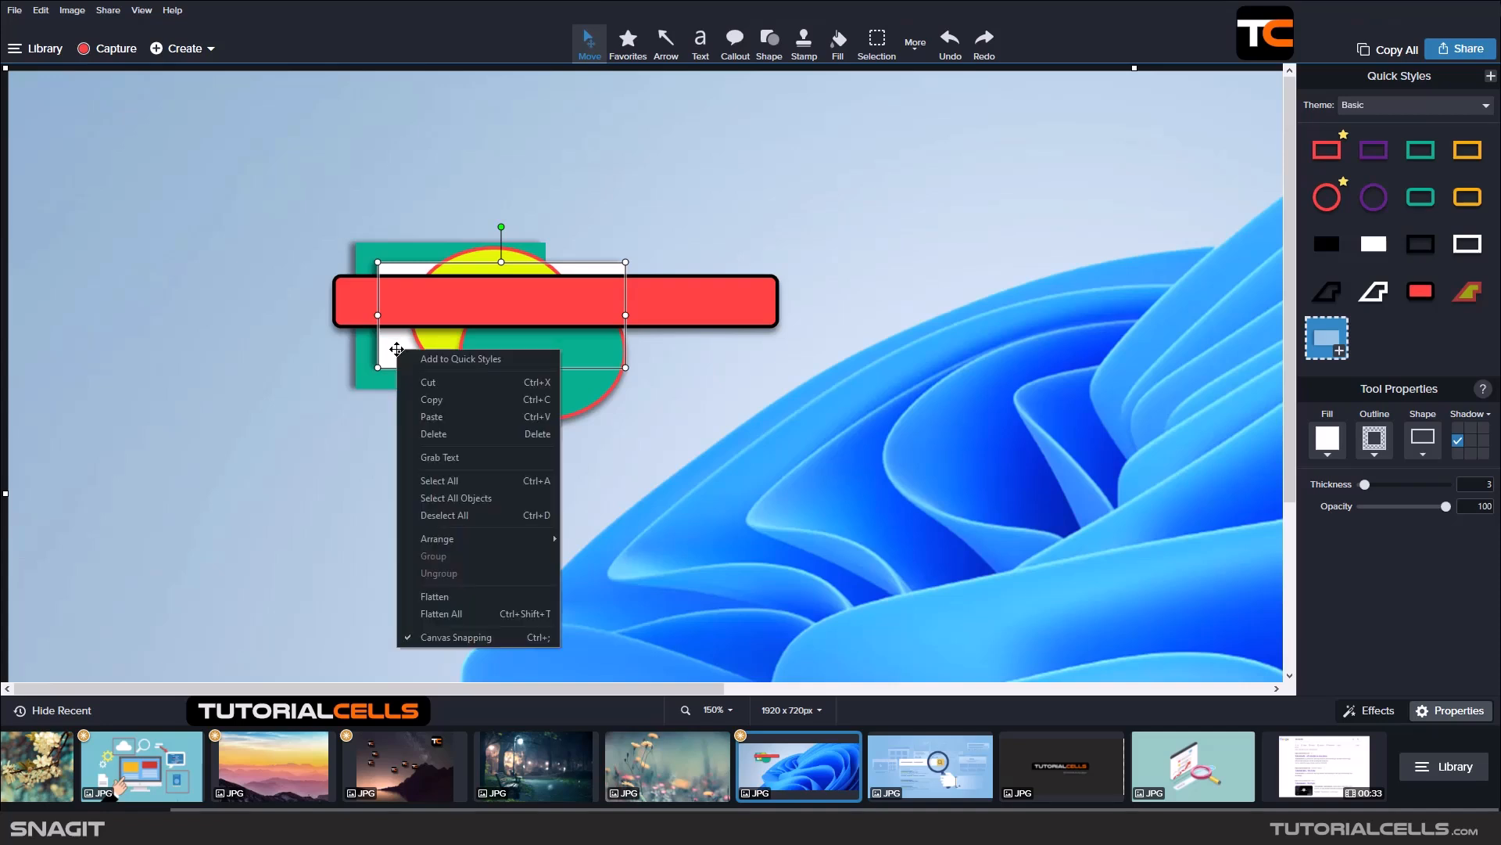
{"action": "mouse_move", "coordinate": [476, 549]}
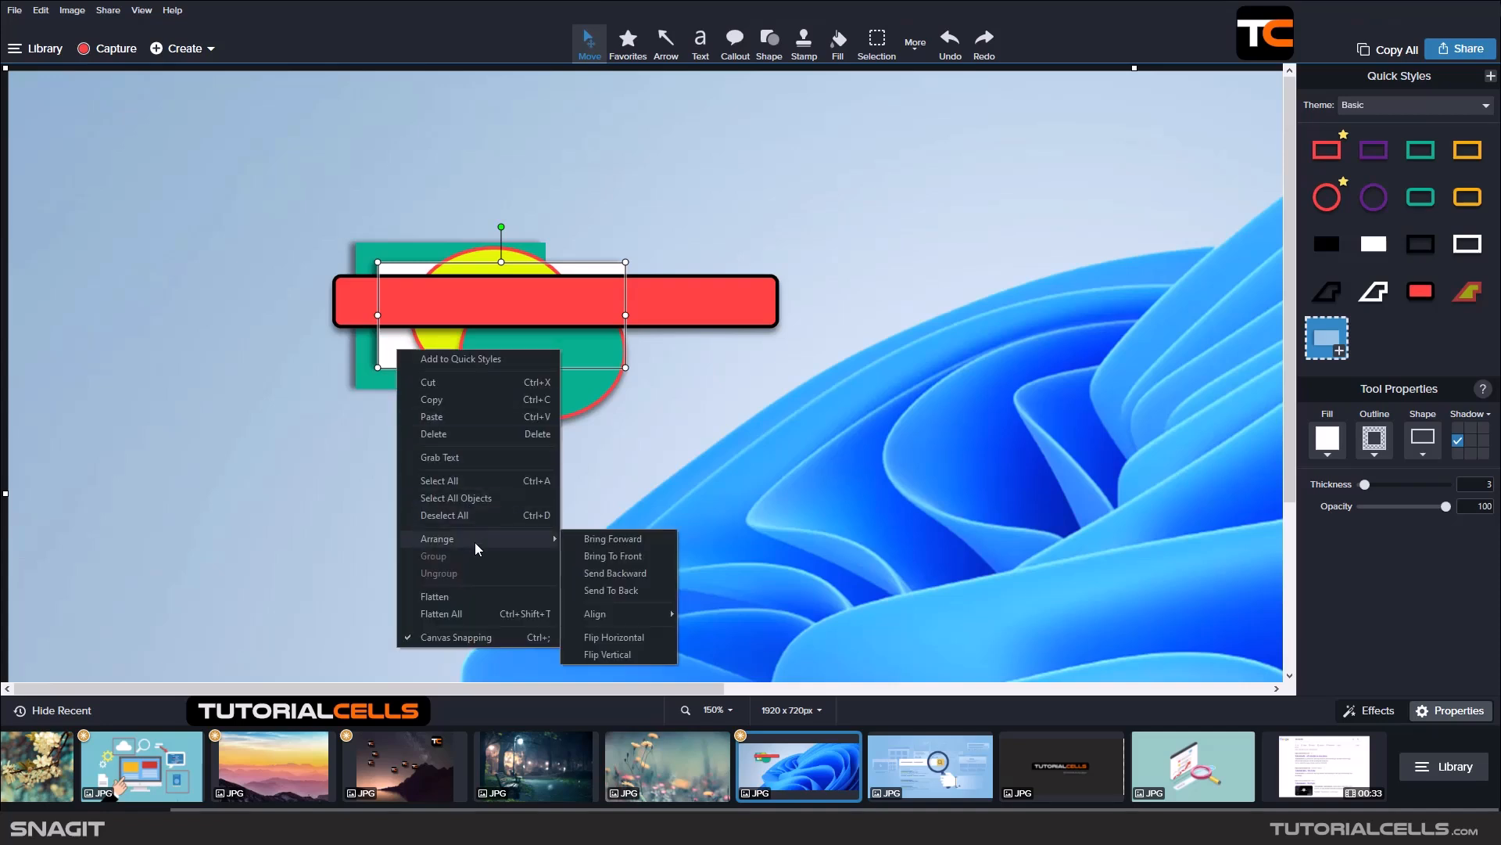
{"action": "left_click", "coordinate": [614, 575]}
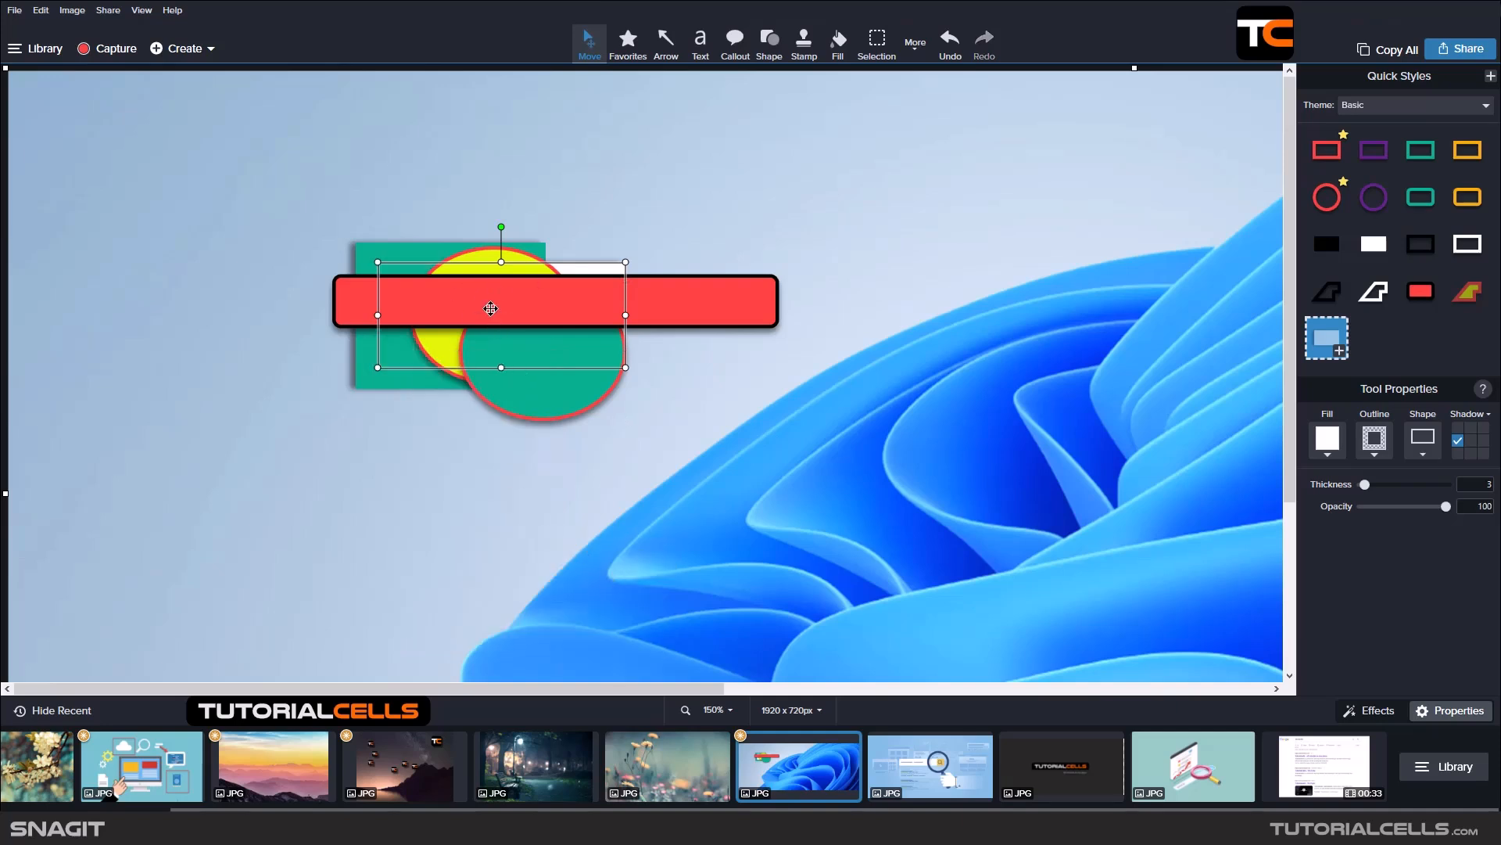
Send the red rounded rectangle to the back, behind all the other shapes.
{"action": "left_click", "coordinate": [737, 309]}
{"action": "right_click", "coordinate": [736, 310]}
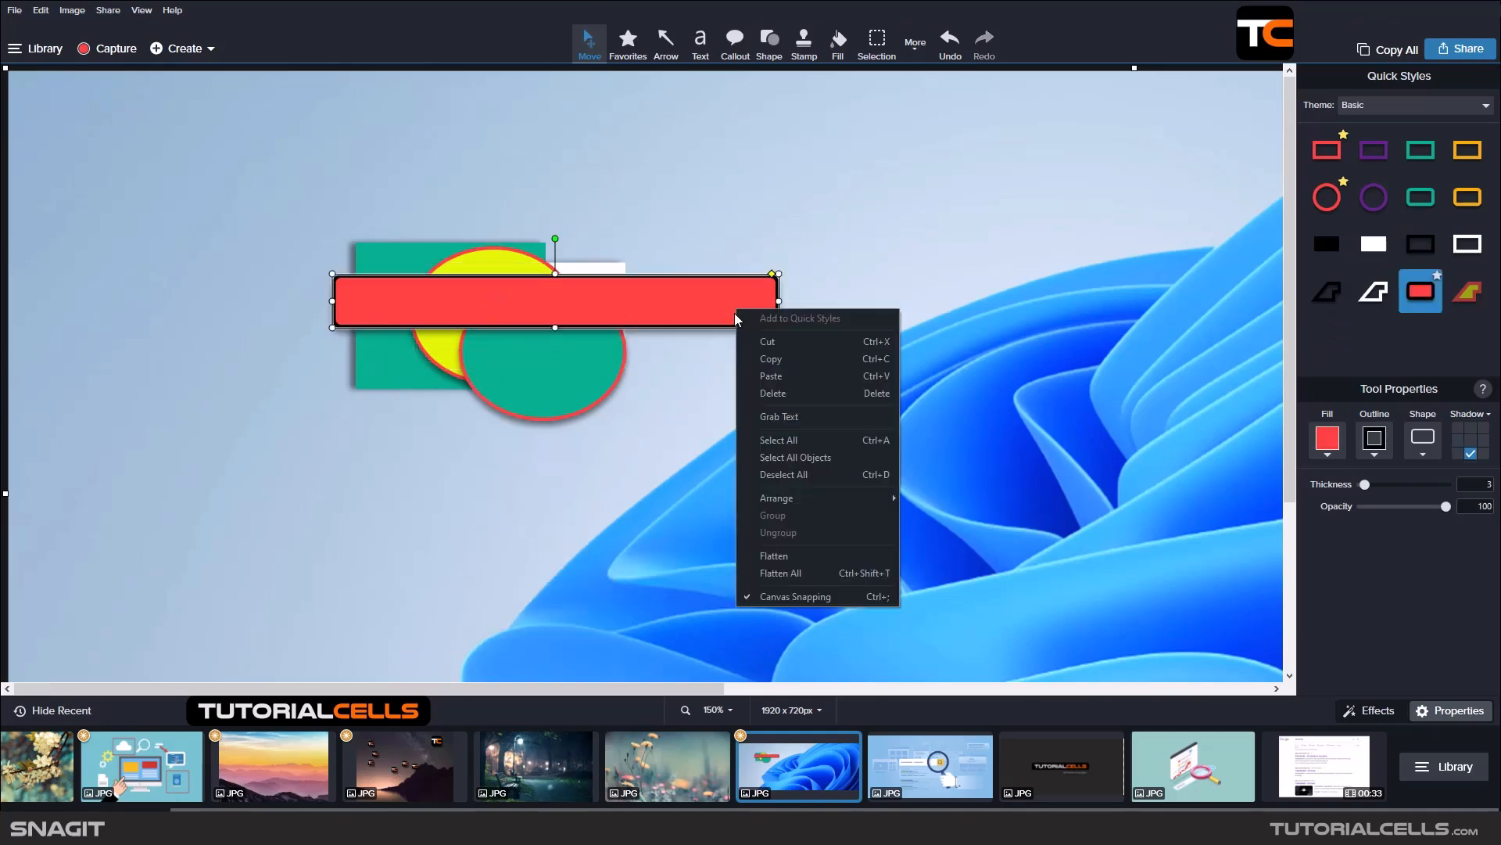
{"action": "mouse_move", "coordinate": [782, 499]}
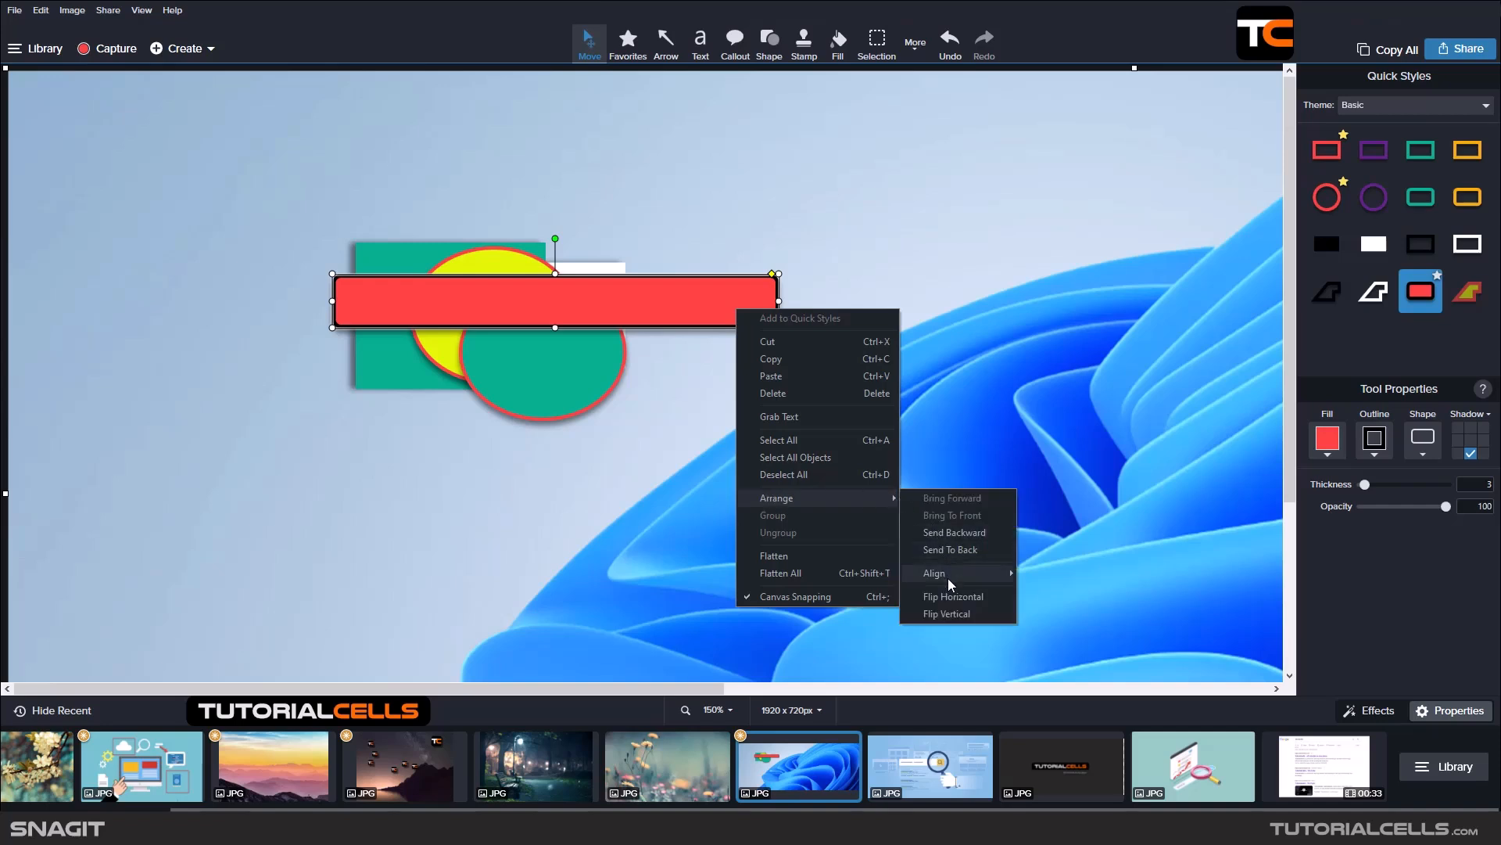
{"action": "left_click", "coordinate": [979, 551]}
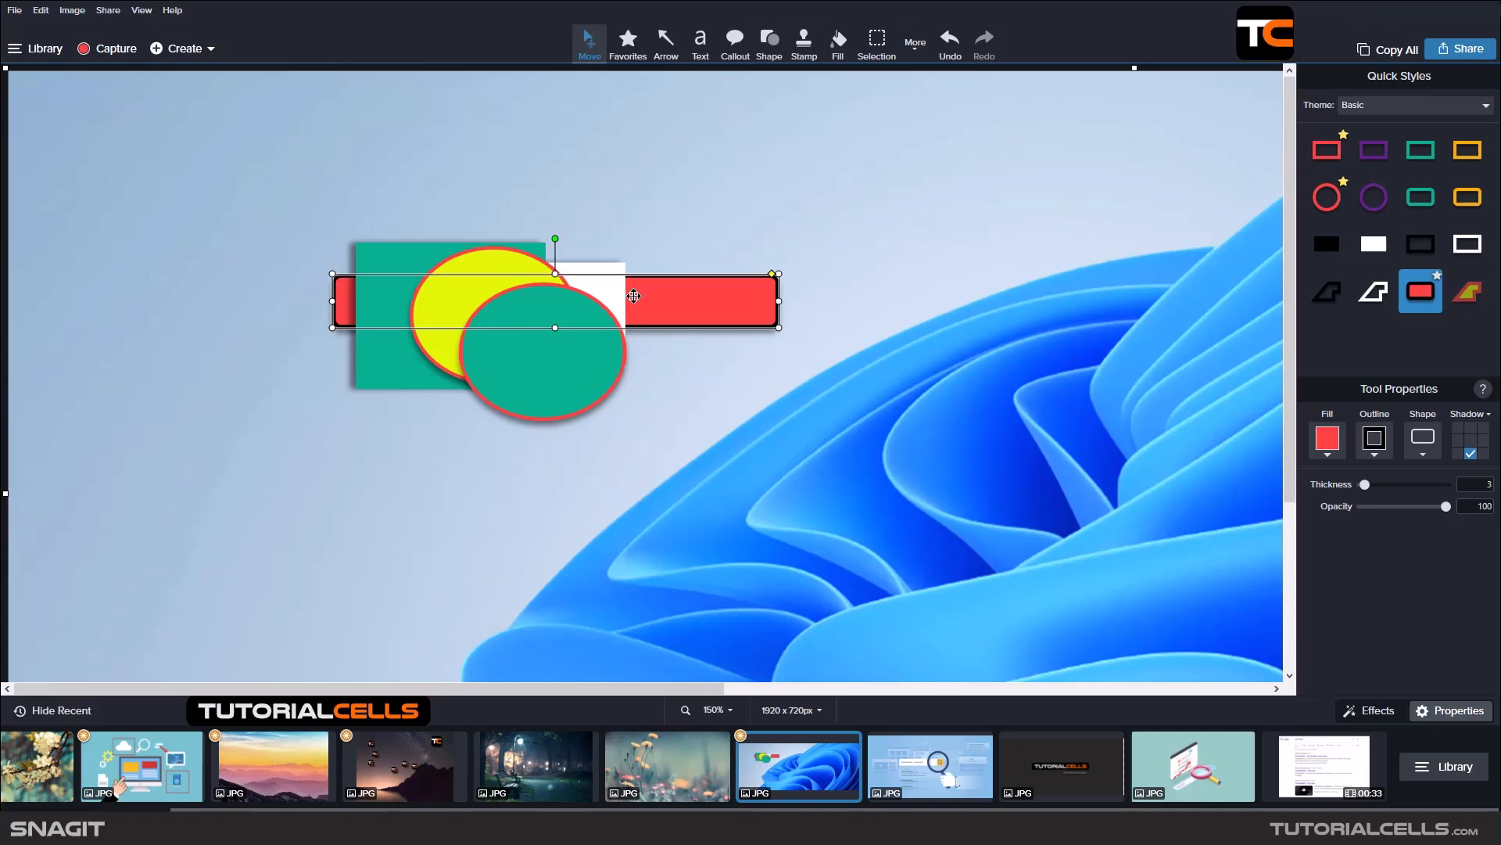
Open the recent night-sky image containing the TC stamps and select its large stamp.
{"action": "left_click", "coordinate": [426, 765]}
{"action": "left_click", "coordinate": [917, 180]}
Flip the large TC stamp horizontally and enlarge it from its lower-left corner.
{"action": "right_click", "coordinate": [910, 179]}
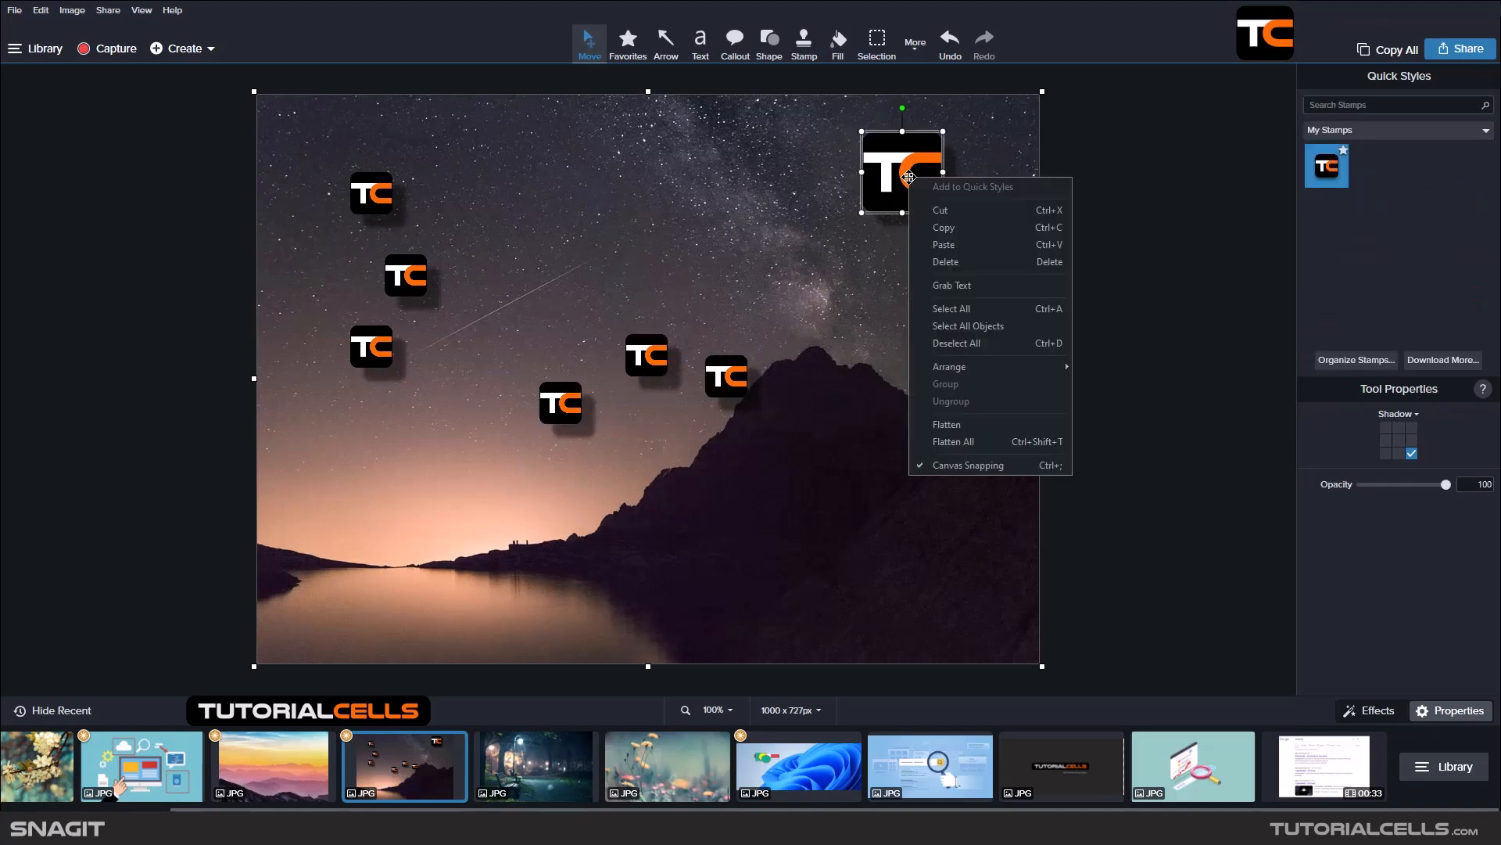
{"action": "mouse_move", "coordinate": [993, 369]}
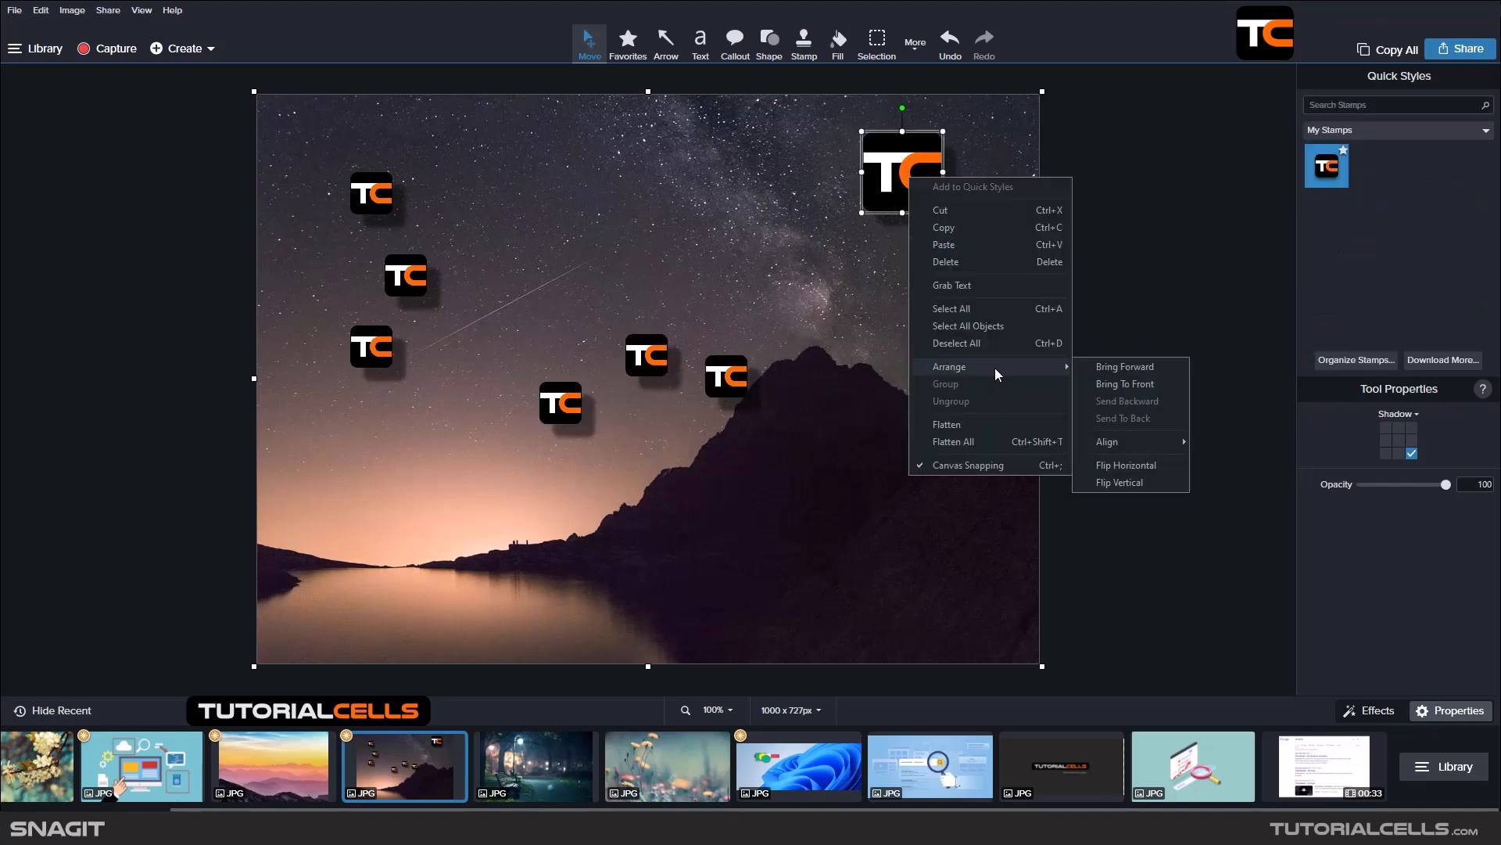
{"action": "left_click", "coordinate": [1138, 467]}
{"action": "left_click_drag", "start_coordinate": [860, 212], "coordinate": [809, 266]}
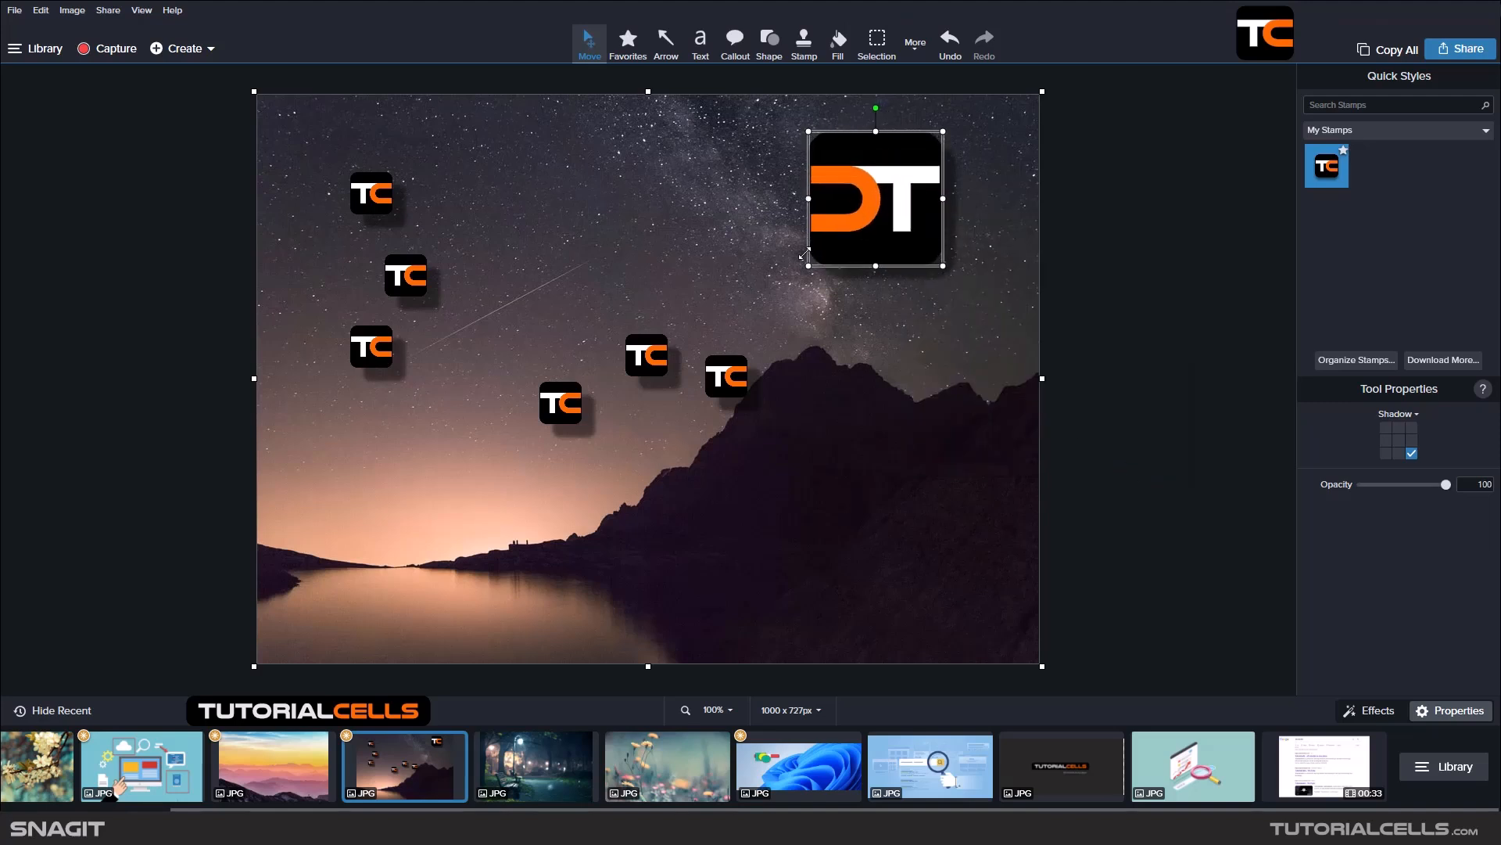
Flip the enlarged TC stamp vertically, and undo both flips and the enlargement.
{"action": "right_click", "coordinate": [869, 197]}
{"action": "mouse_move", "coordinate": [929, 382]}
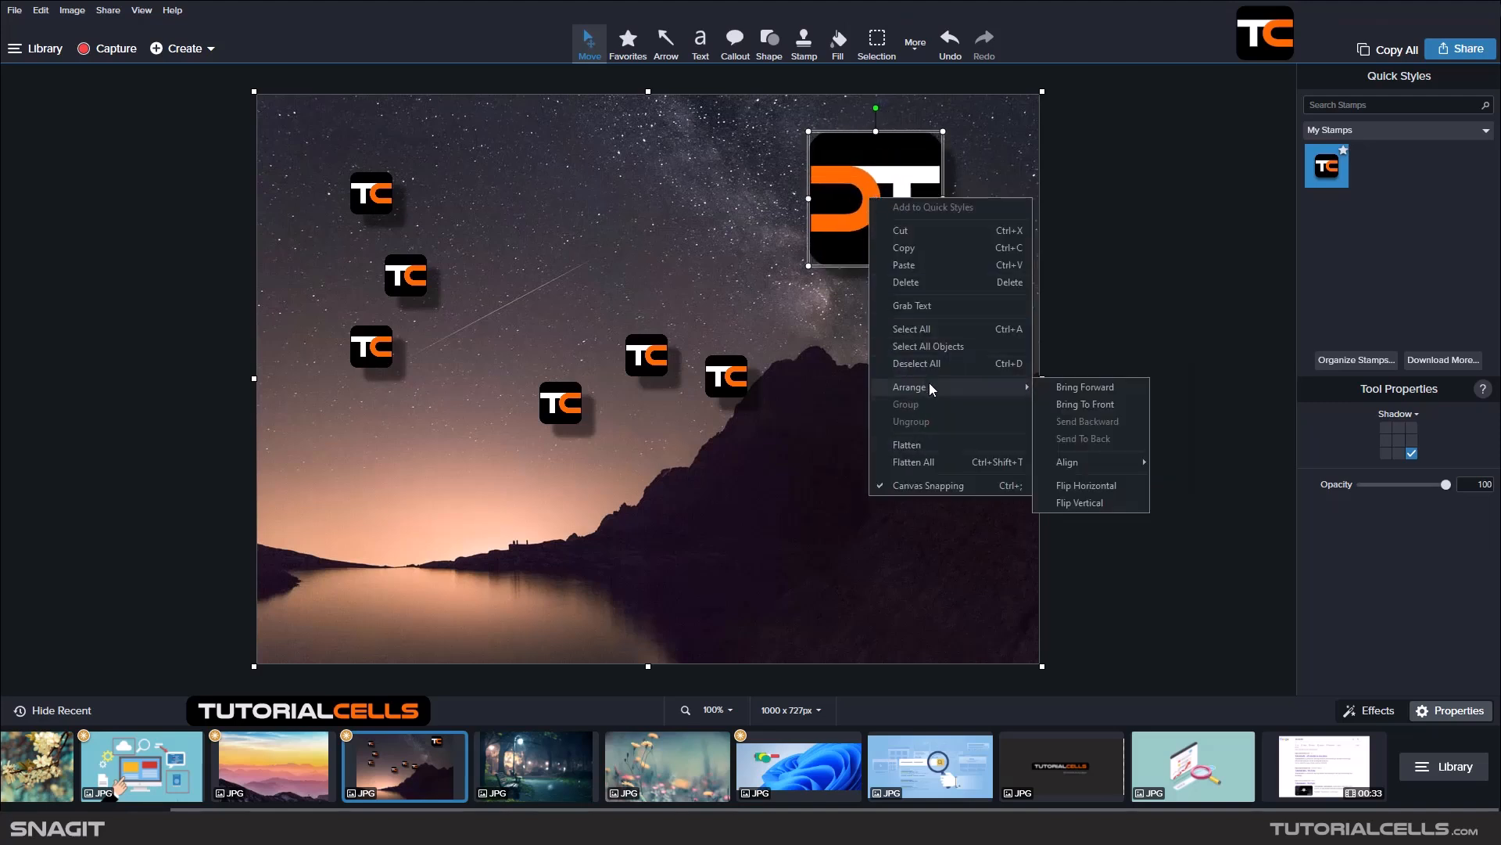
{"action": "left_click", "coordinate": [1085, 503]}
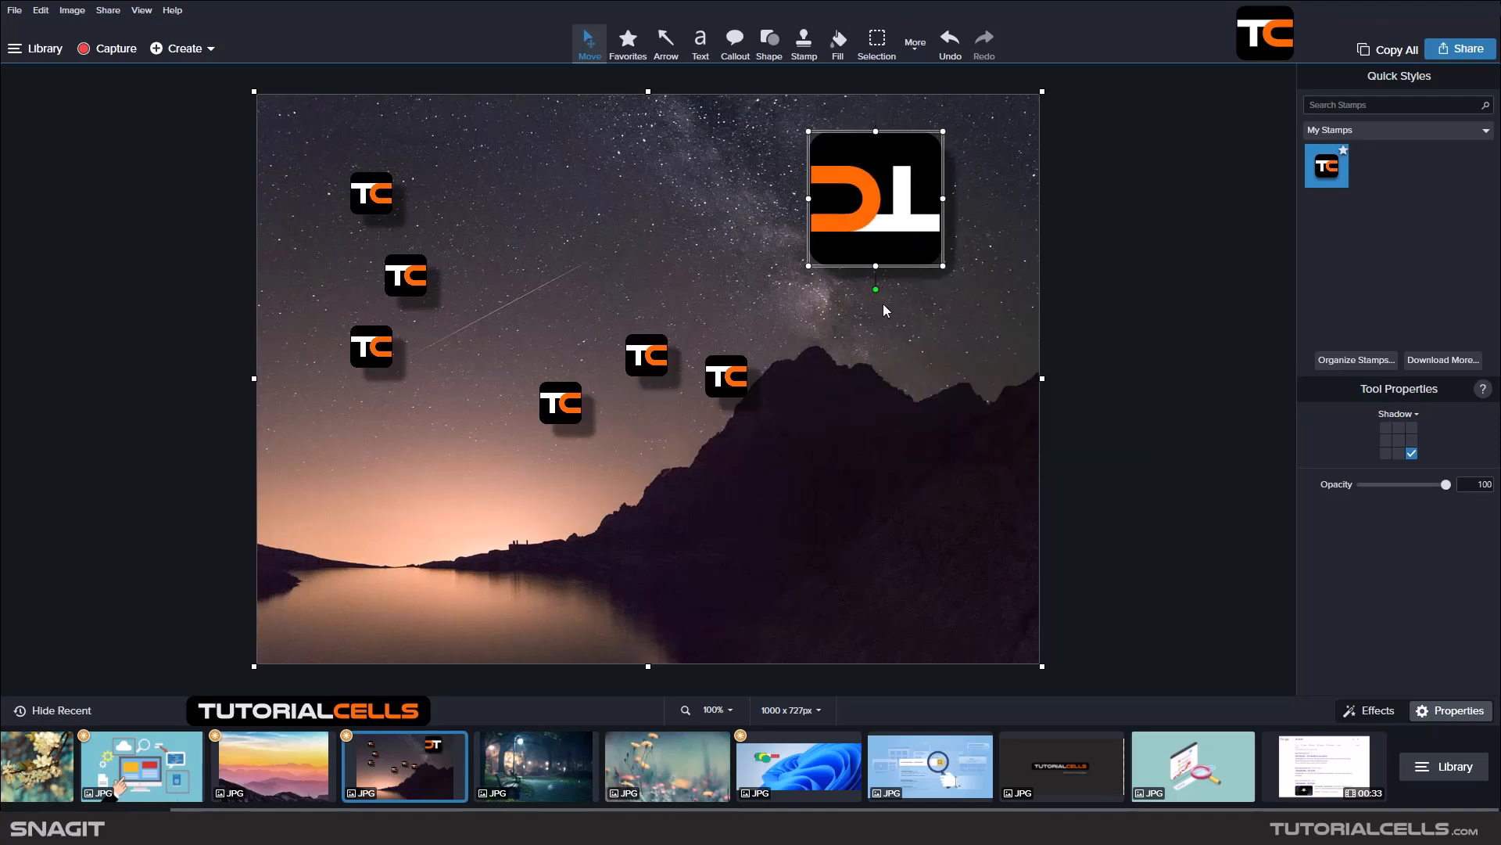
{"action": "key", "text": "ctrl+z"}
{"action": "key", "text": "ctrl+z"}
{"action": "key", "text": "ctrl+z"}
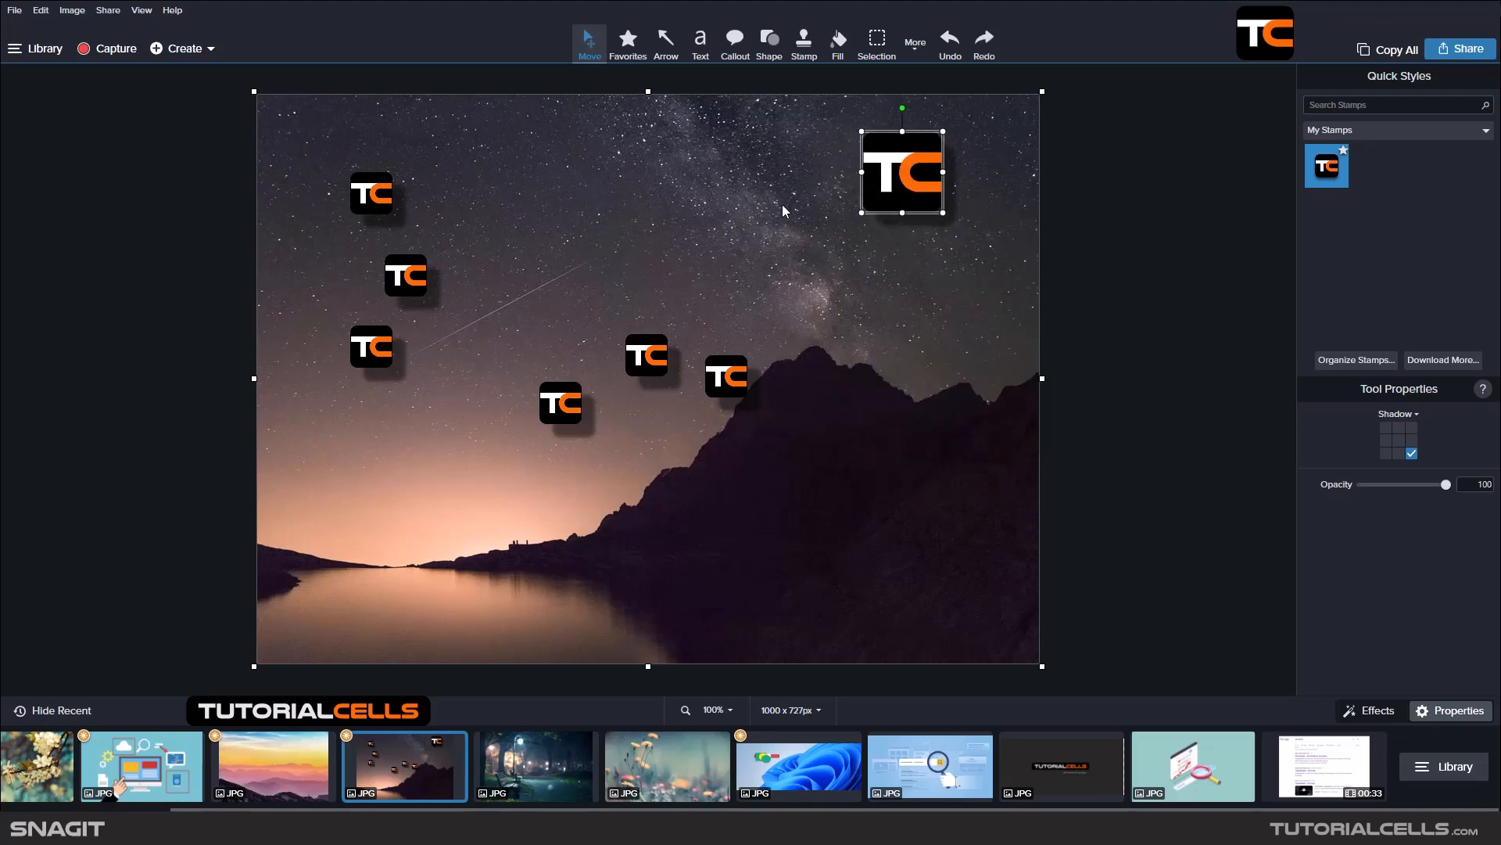
{"action": "left_click", "coordinate": [714, 224]}
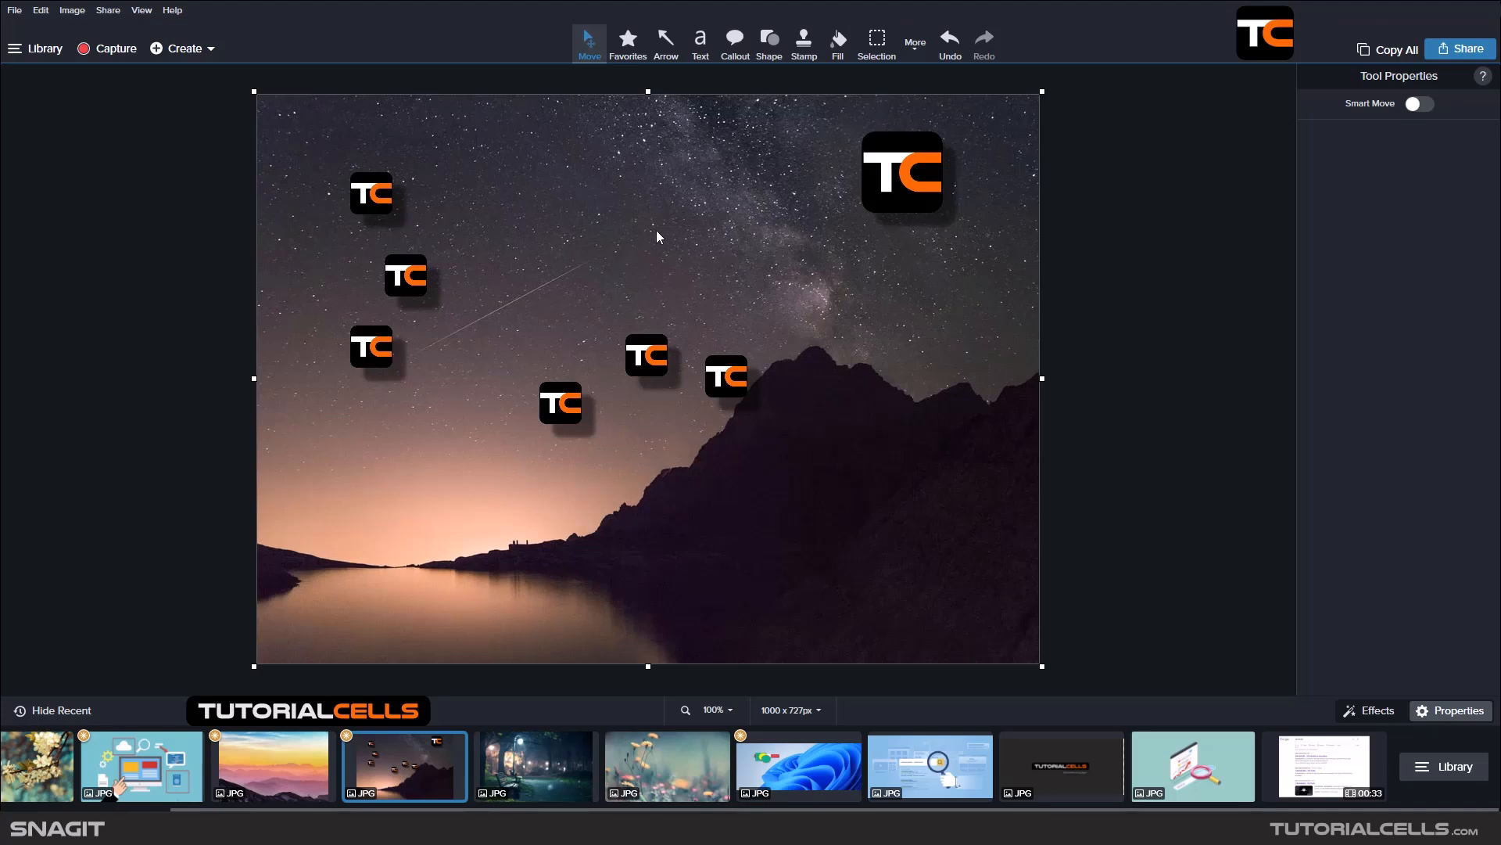
Examine the Arrange and Align options for the middle one of the three small stamps at the image's left side.
{"action": "right_click", "coordinate": [422, 274]}
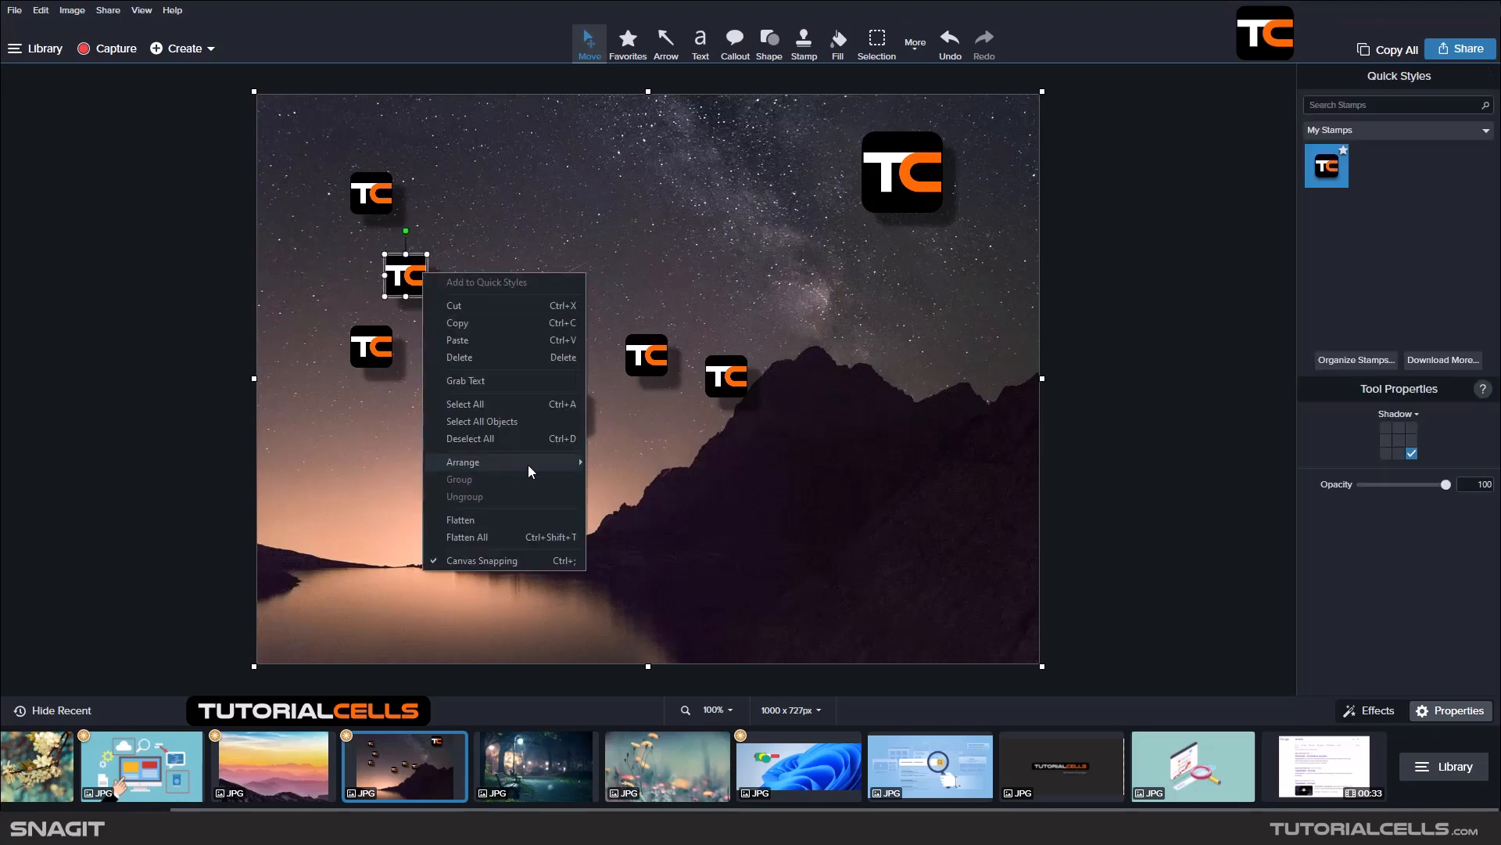
{"action": "mouse_move", "coordinate": [528, 465]}
{"action": "mouse_move", "coordinate": [634, 537]}
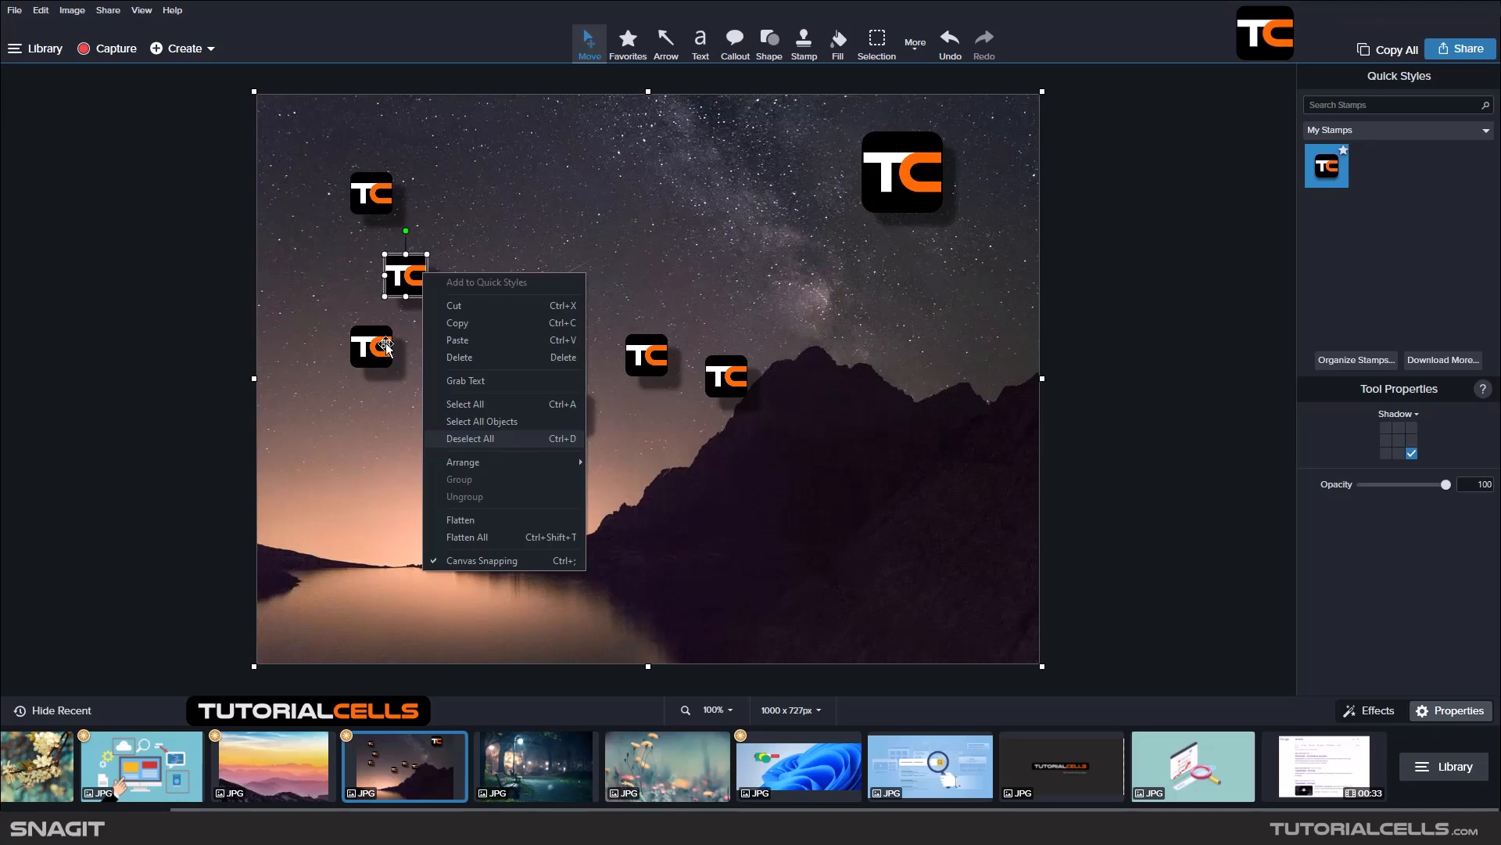
{"action": "left_click", "coordinate": [379, 421]}
{"action": "left_click", "coordinate": [373, 359]}
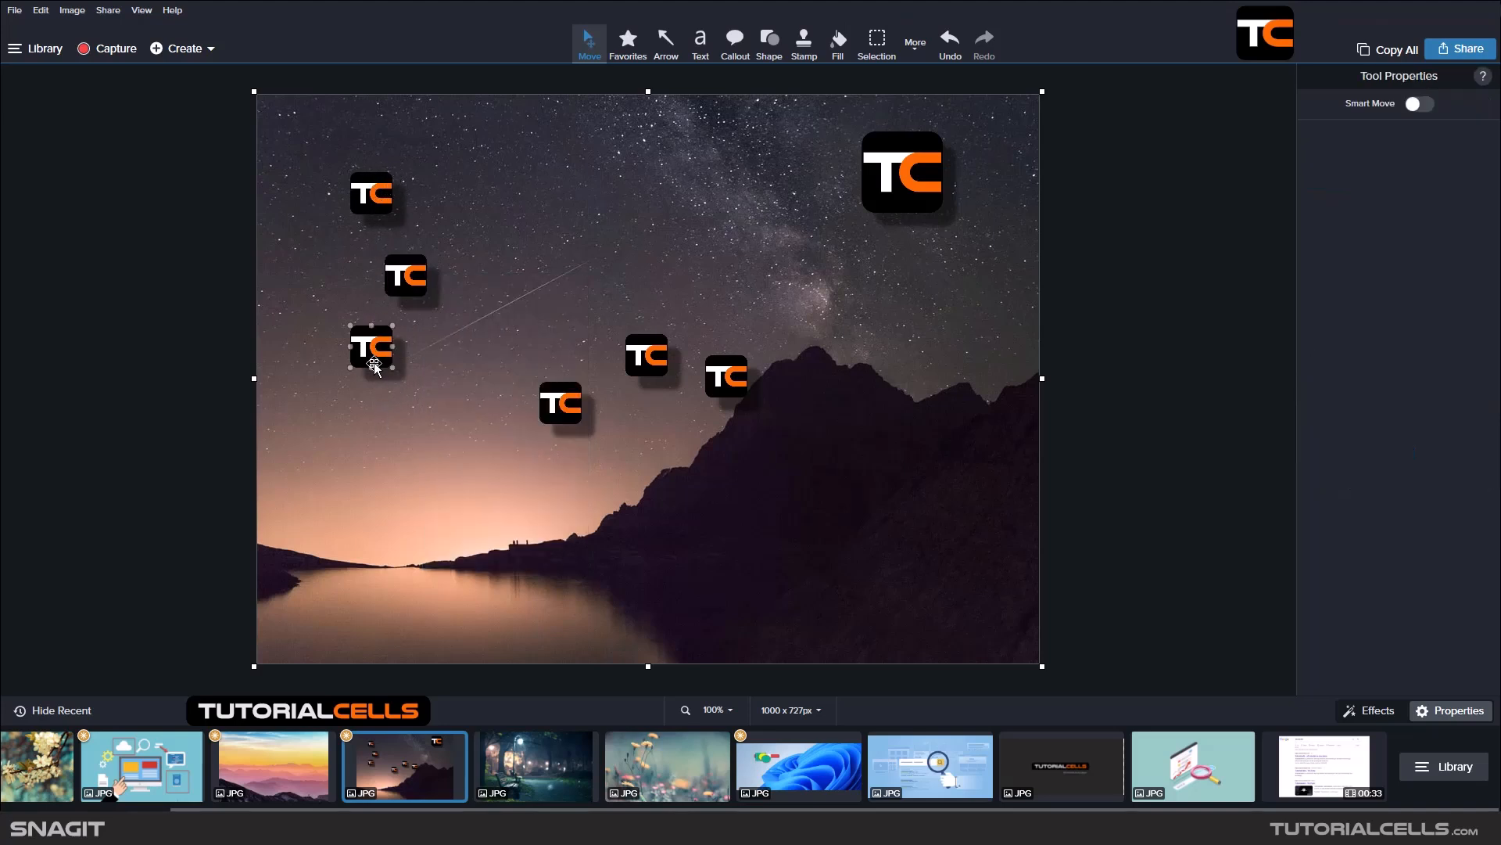
Select the three small stamps at the image's left side, switch the selection to the three near the mountain, and deselect them.
{"action": "left_click_drag", "start_coordinate": [315, 172], "coordinate": [464, 409]}
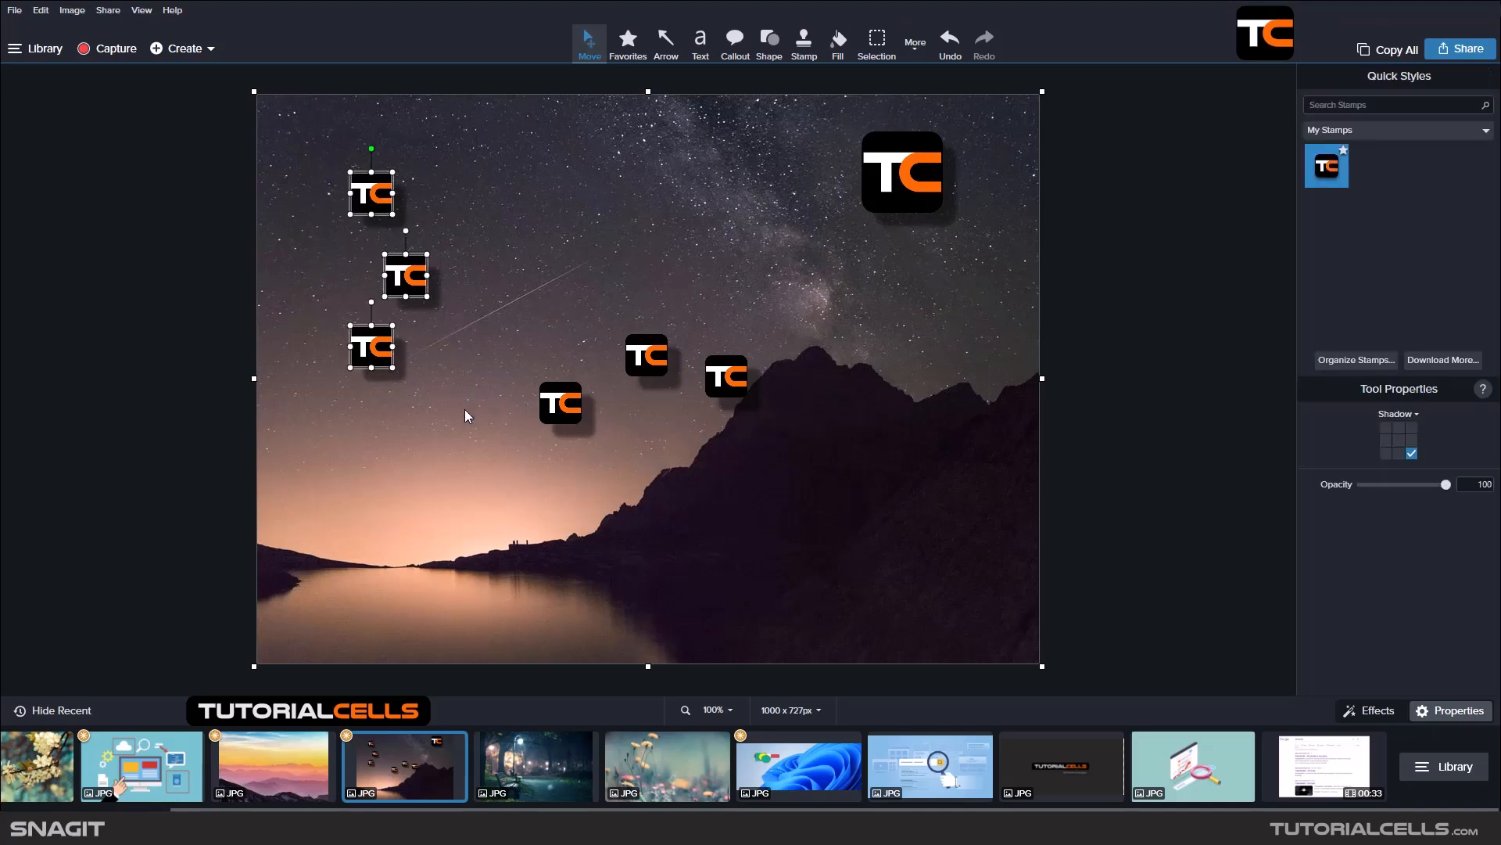
{"action": "left_click", "coordinate": [465, 410]}
{"action": "left_click_drag", "start_coordinate": [494, 307], "coordinate": [828, 456]}
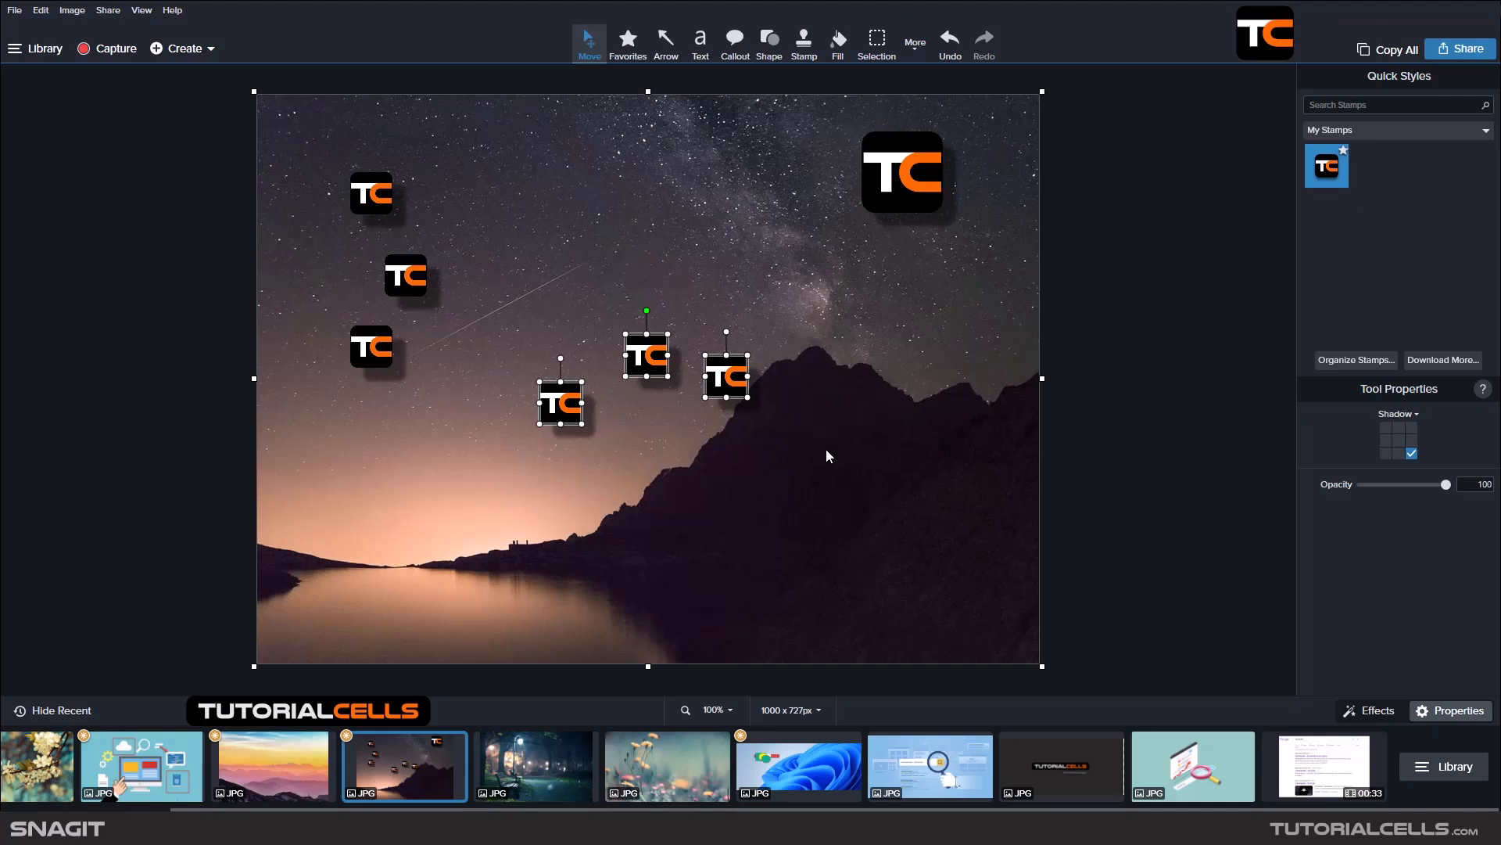
{"action": "left_click", "coordinate": [827, 450]}
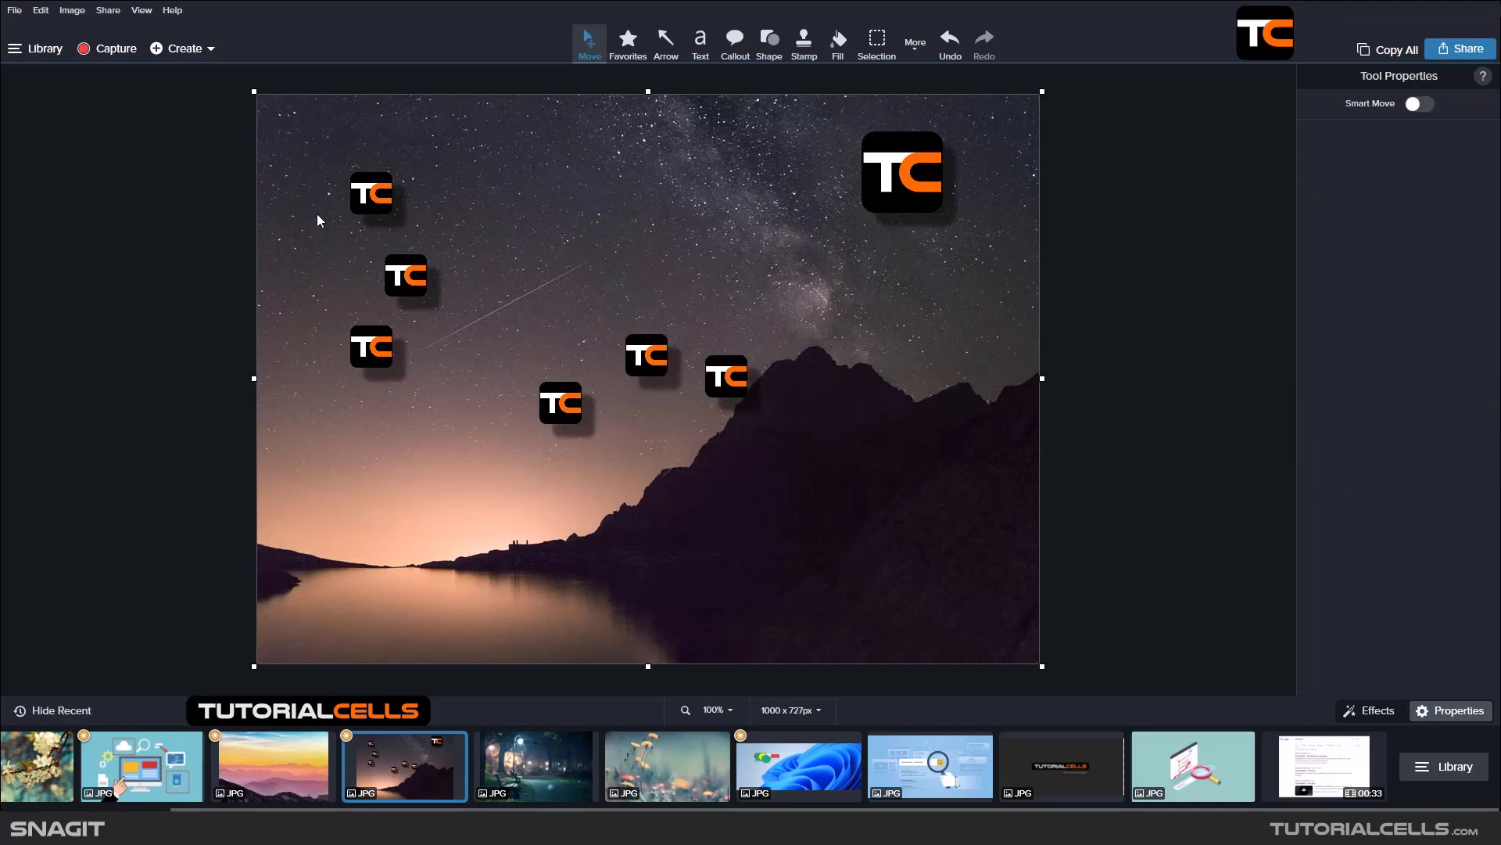
Select the three small stamps at the image's left side together and examine their Arrange options.
{"action": "left_click_drag", "start_coordinate": [284, 139], "coordinate": [473, 412]}
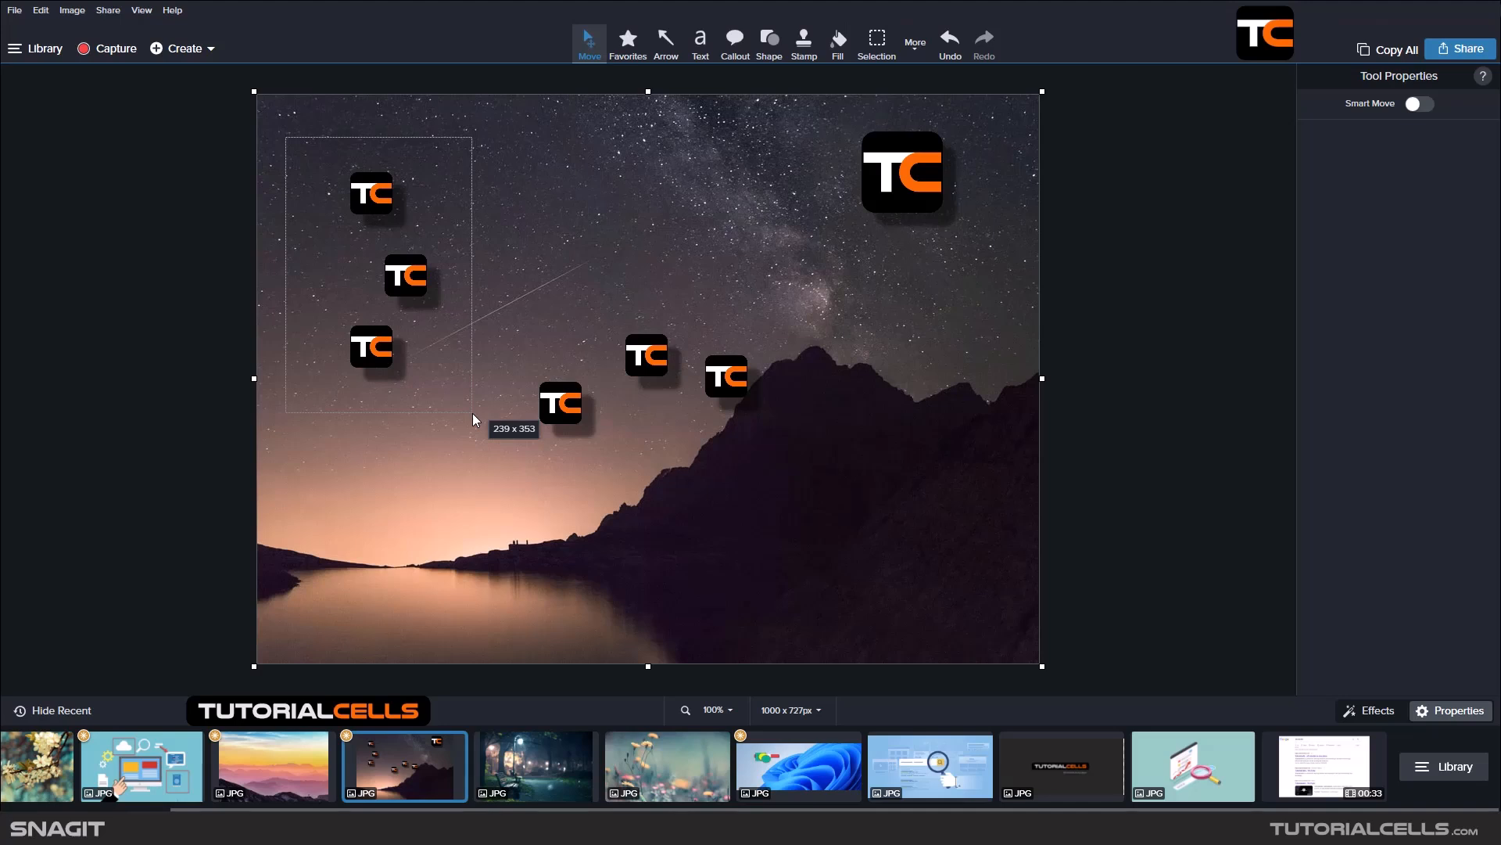
{"action": "left_click_drag", "start_coordinate": [473, 414], "coordinate": [472, 414]}
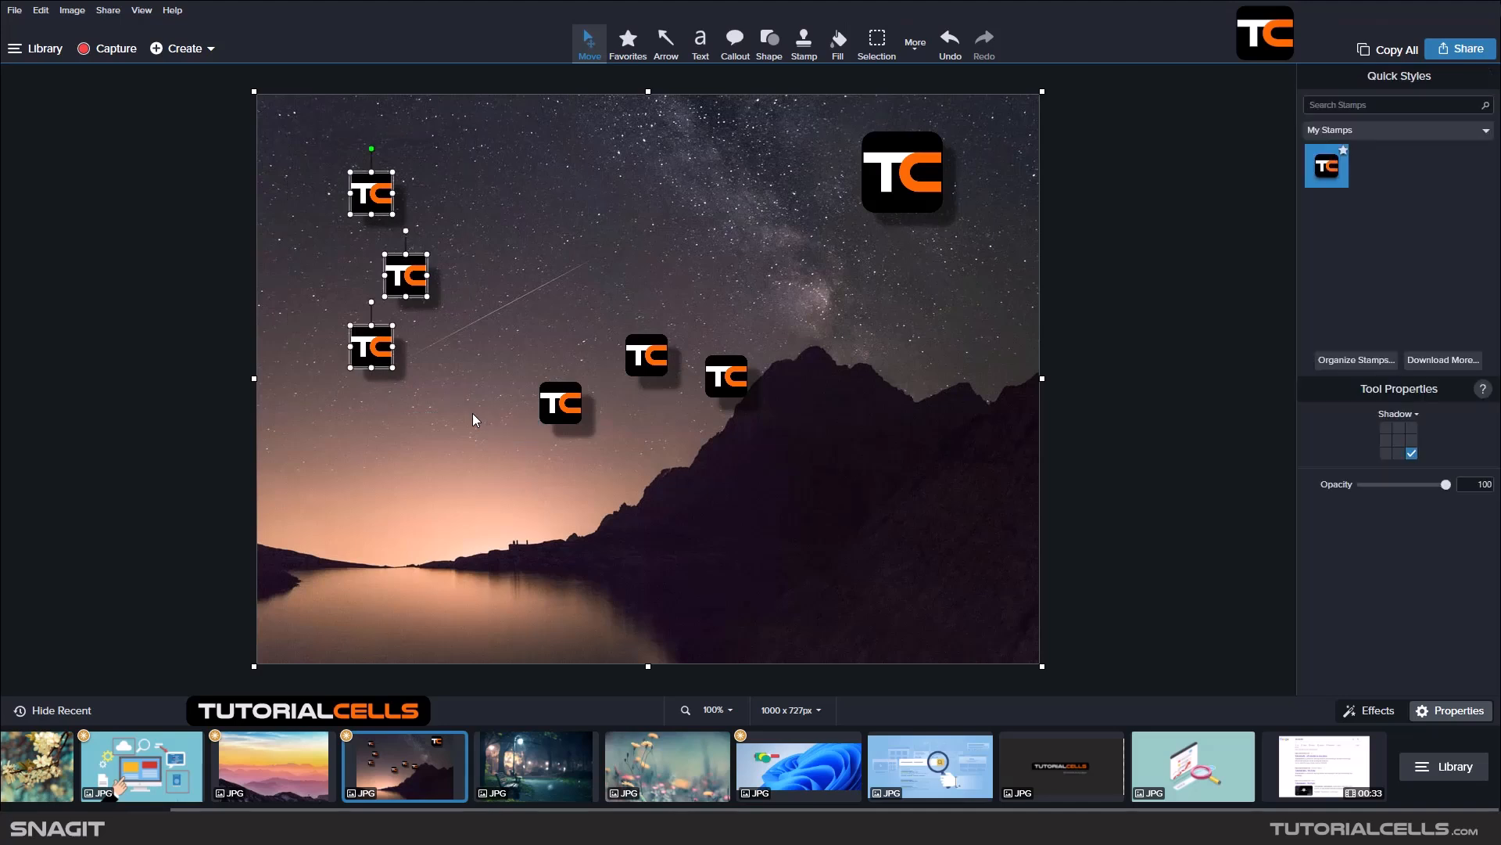
{"action": "right_click", "coordinate": [415, 277]}
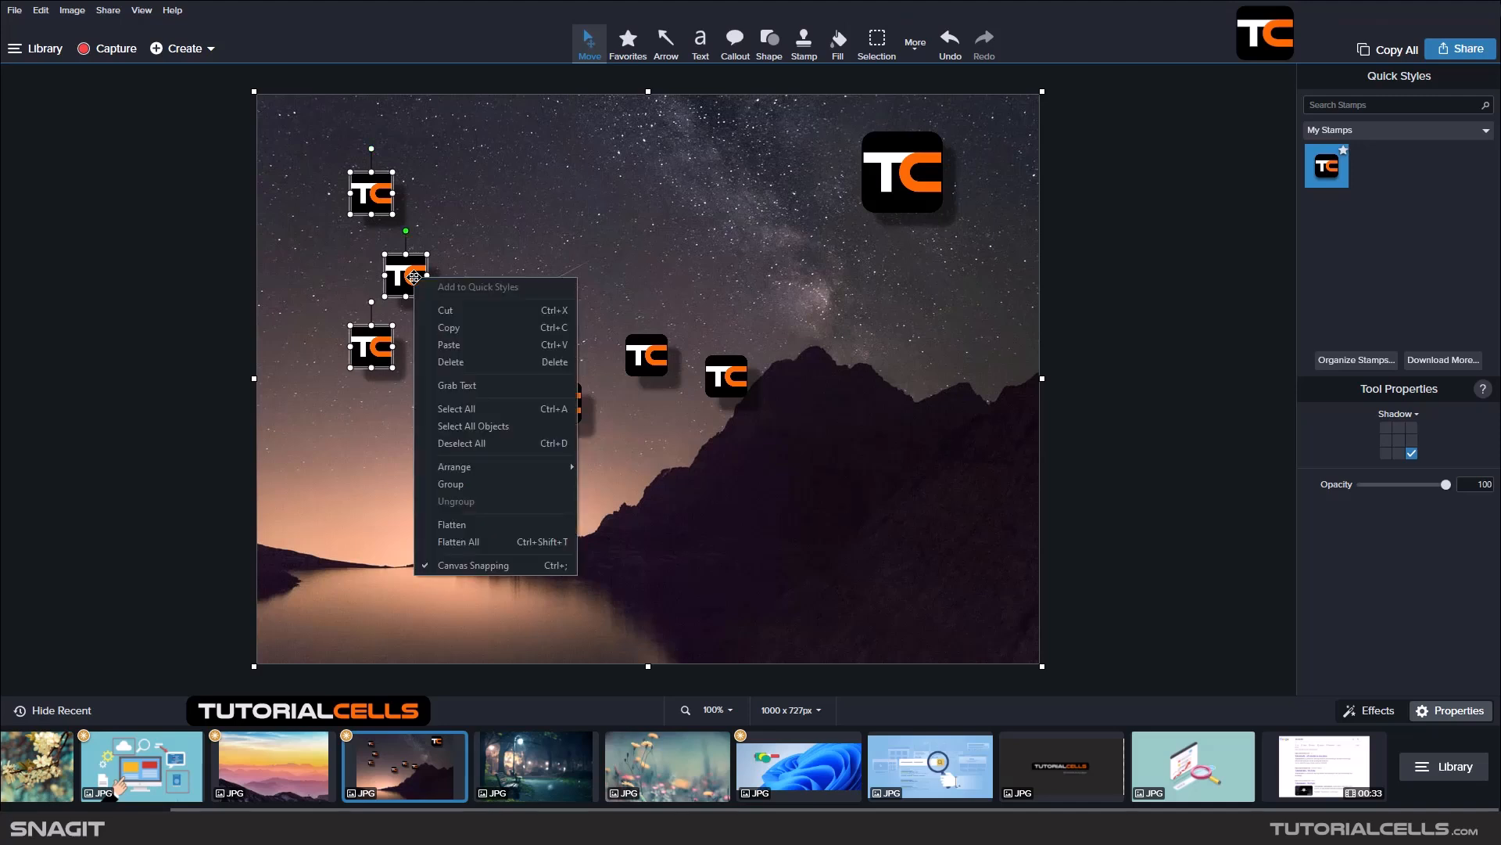
{"action": "mouse_move", "coordinate": [455, 468]}
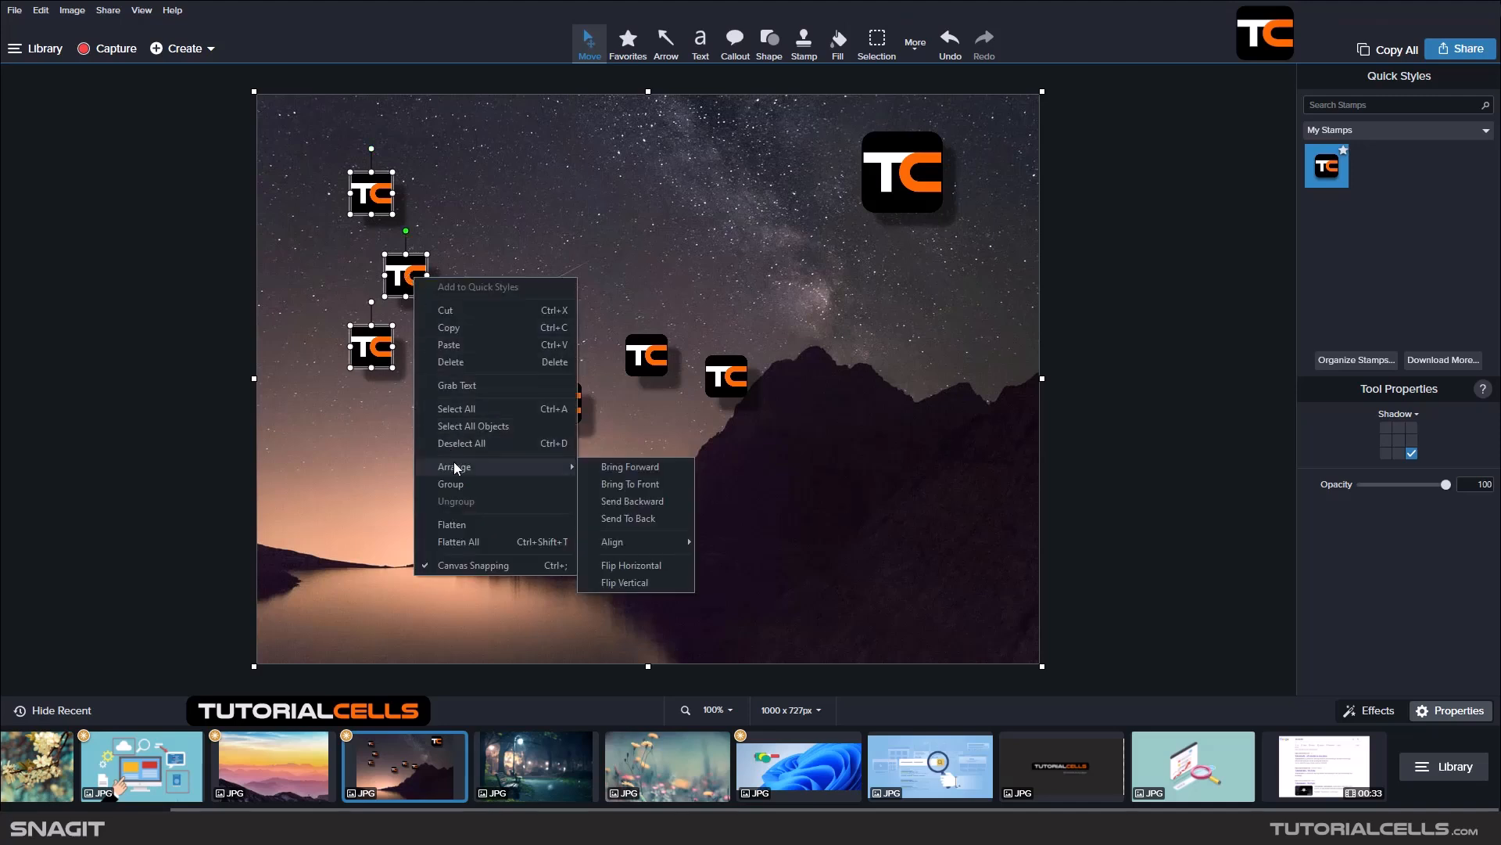
{"action": "left_click", "coordinate": [349, 392]}
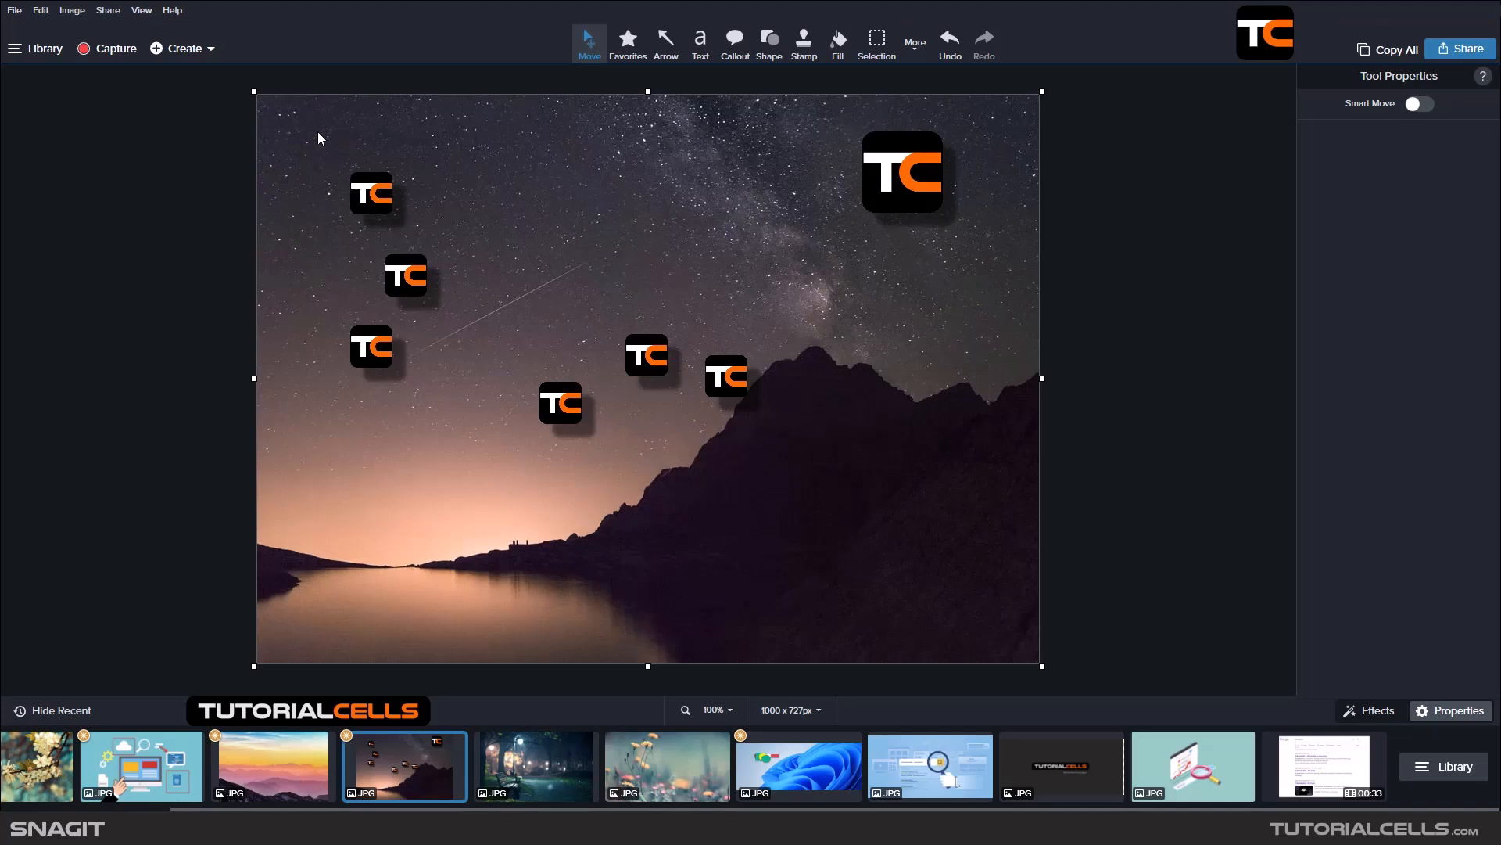
Select the three small stamps at the image's left side, align them to the left, and undo the alignment.
{"action": "left_click_drag", "start_coordinate": [318, 138], "coordinate": [471, 427]}
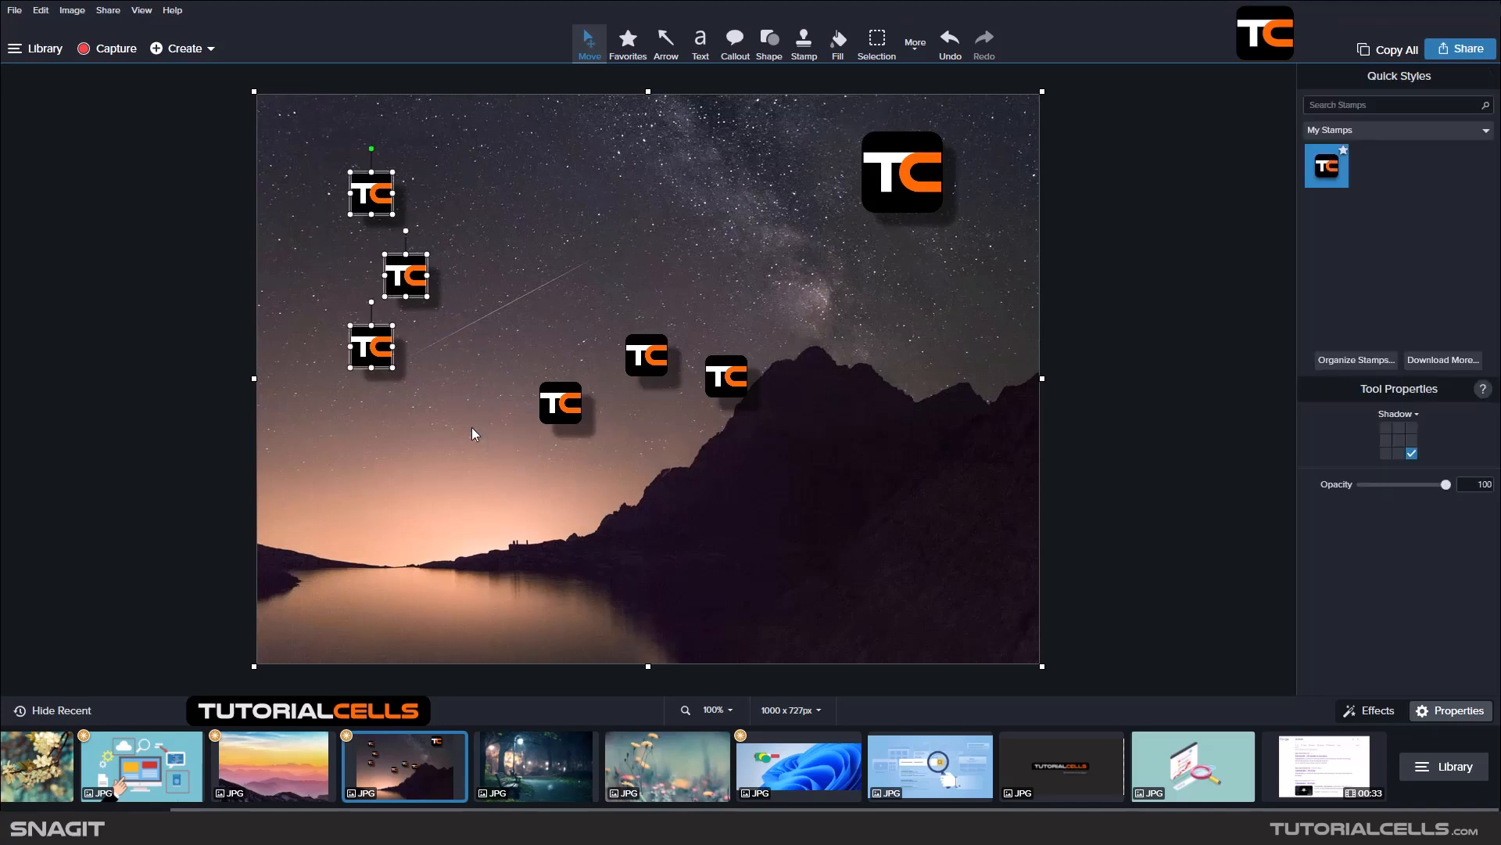
{"action": "right_click", "coordinate": [406, 275]}
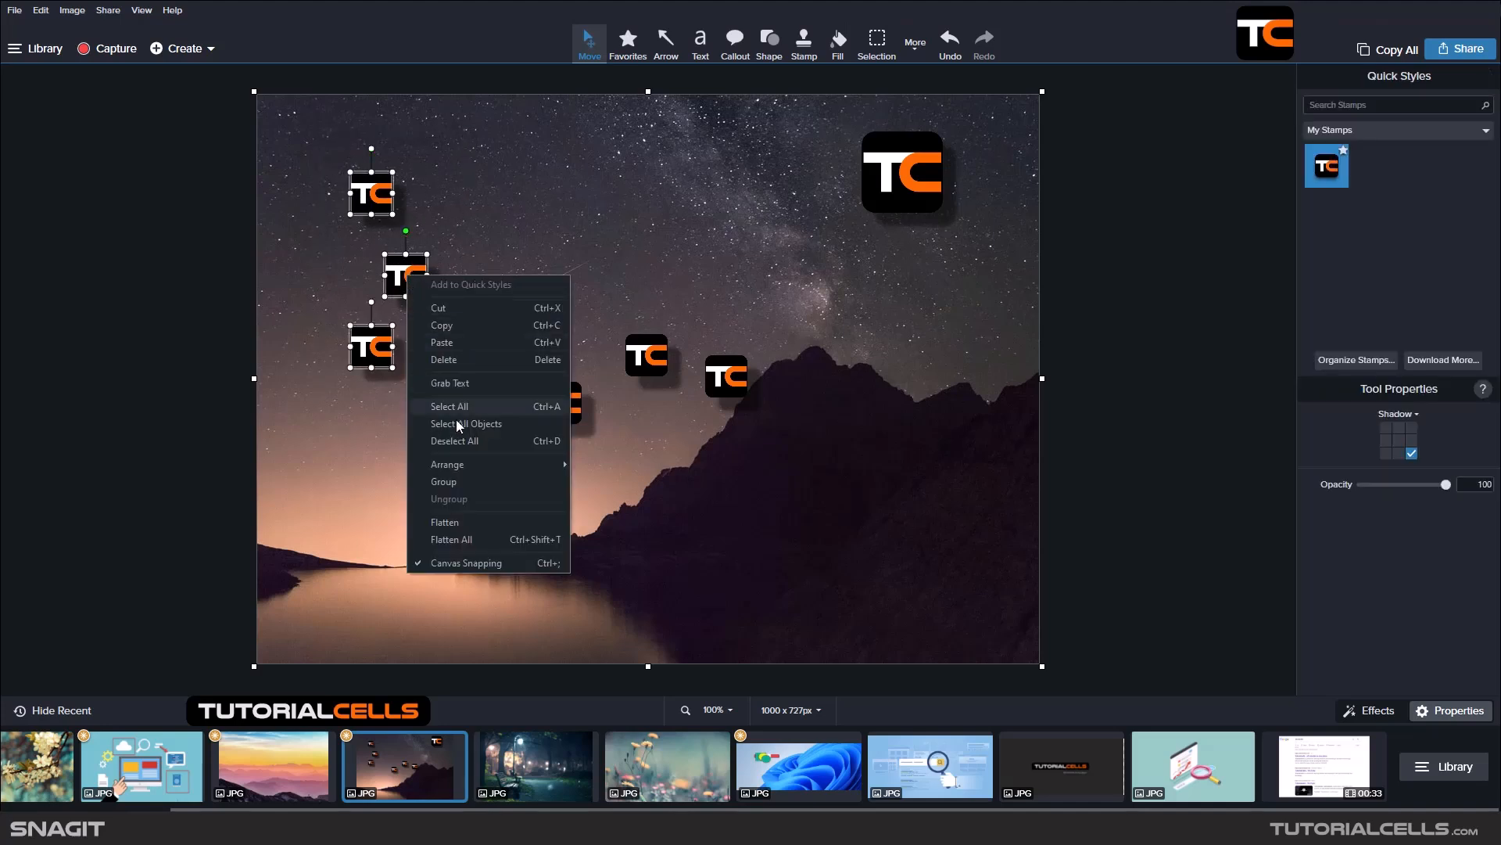
{"action": "mouse_move", "coordinate": [469, 461]}
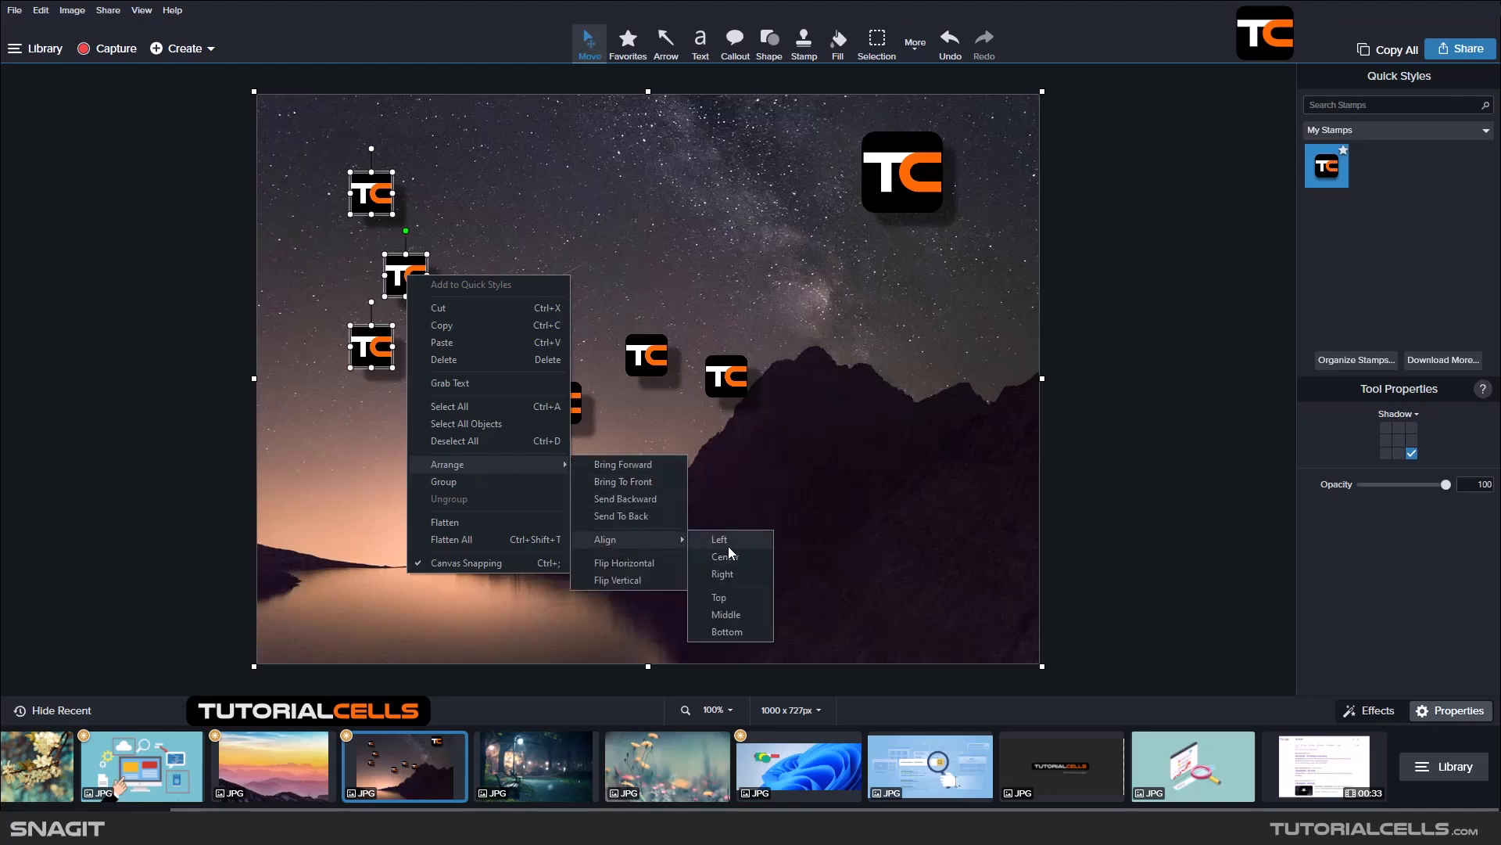
{"action": "left_click", "coordinate": [729, 546]}
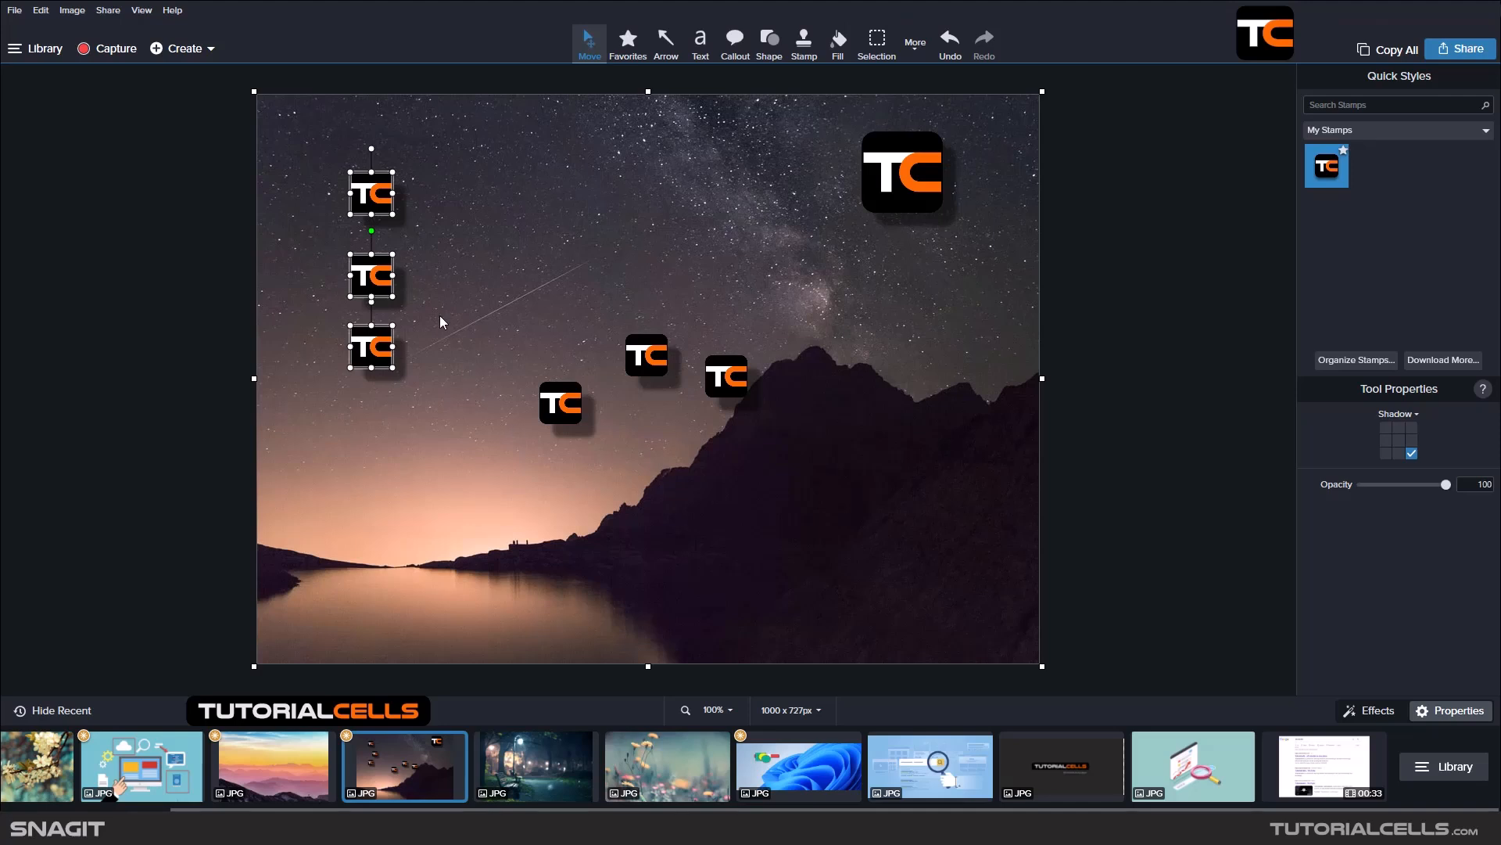
{"action": "key", "text": "ctrl+z"}
Align the three selected stamps at the image's left side to their horizontal center, and undo the alignment.
{"action": "right_click", "coordinate": [402, 269]}
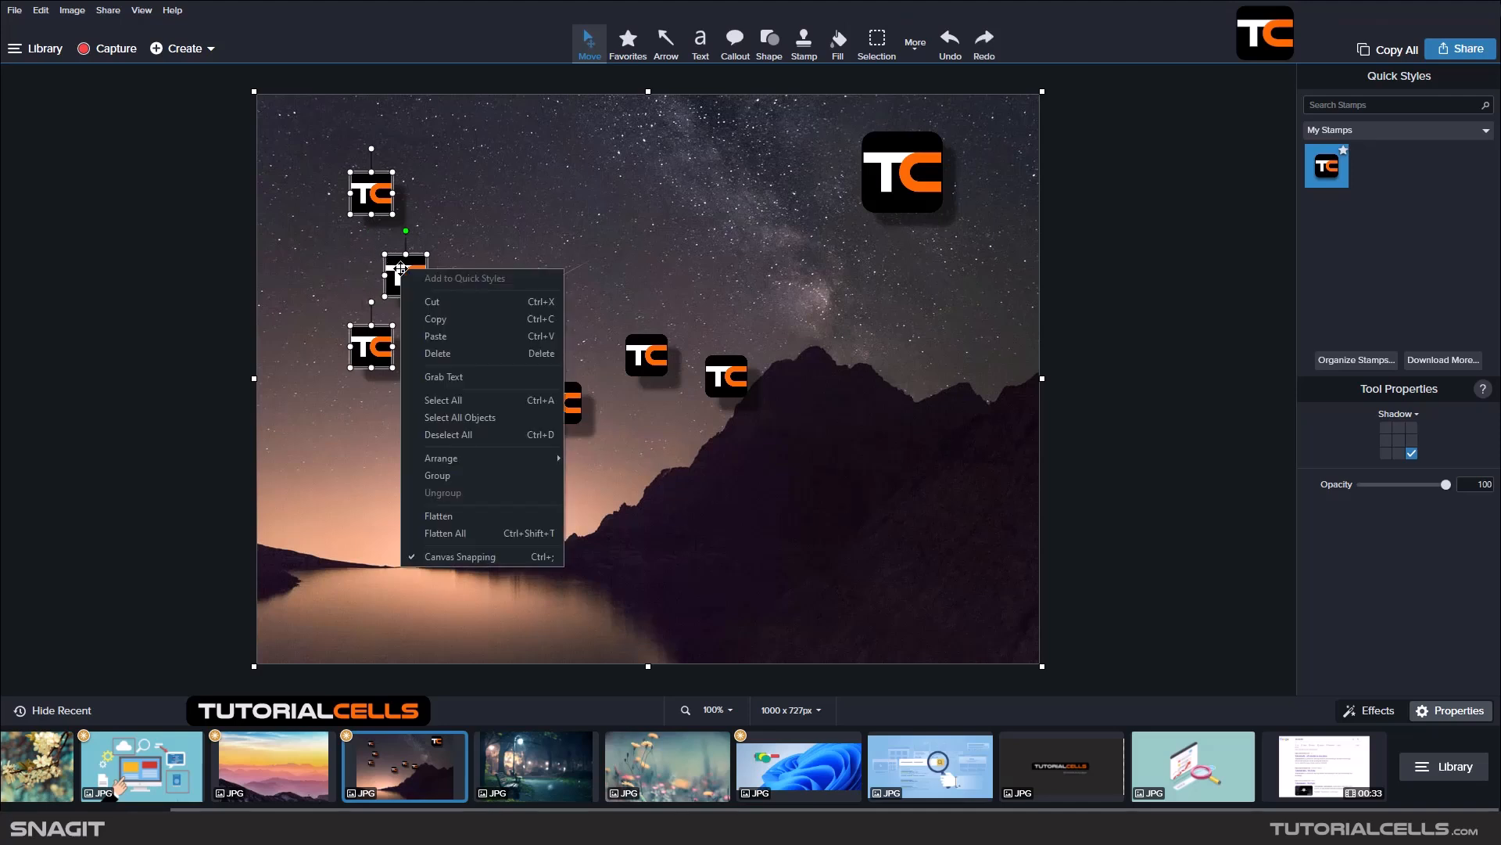
{"action": "mouse_move", "coordinate": [461, 457]}
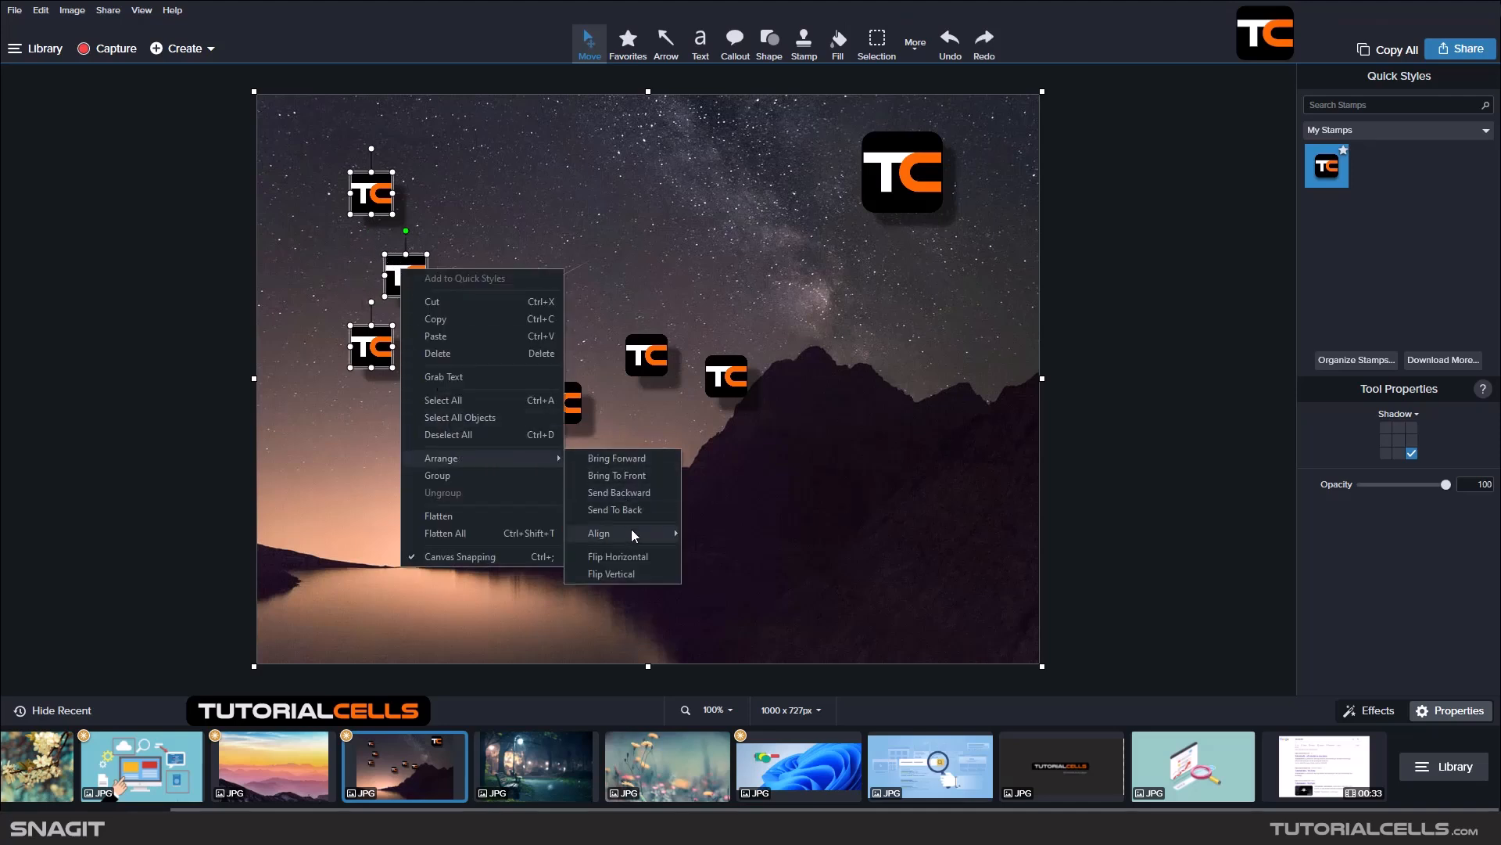
{"action": "mouse_move", "coordinate": [631, 530]}
{"action": "left_click", "coordinate": [740, 552]}
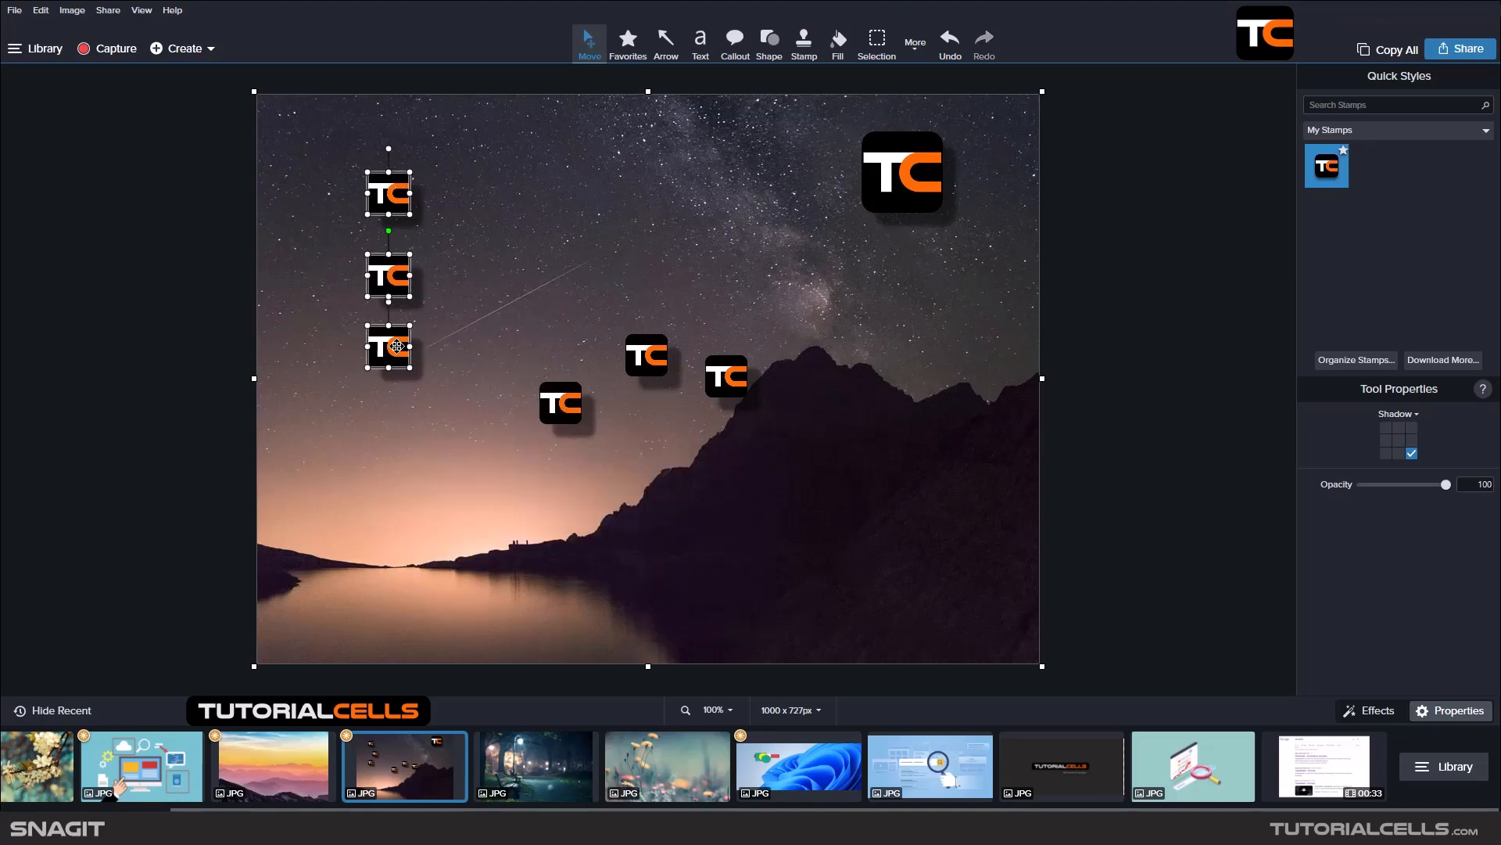
{"action": "key", "text": "ctrl+z"}
Align the three selected stamps at the image's left side to the right, and undo the alignment.
{"action": "right_click", "coordinate": [402, 277]}
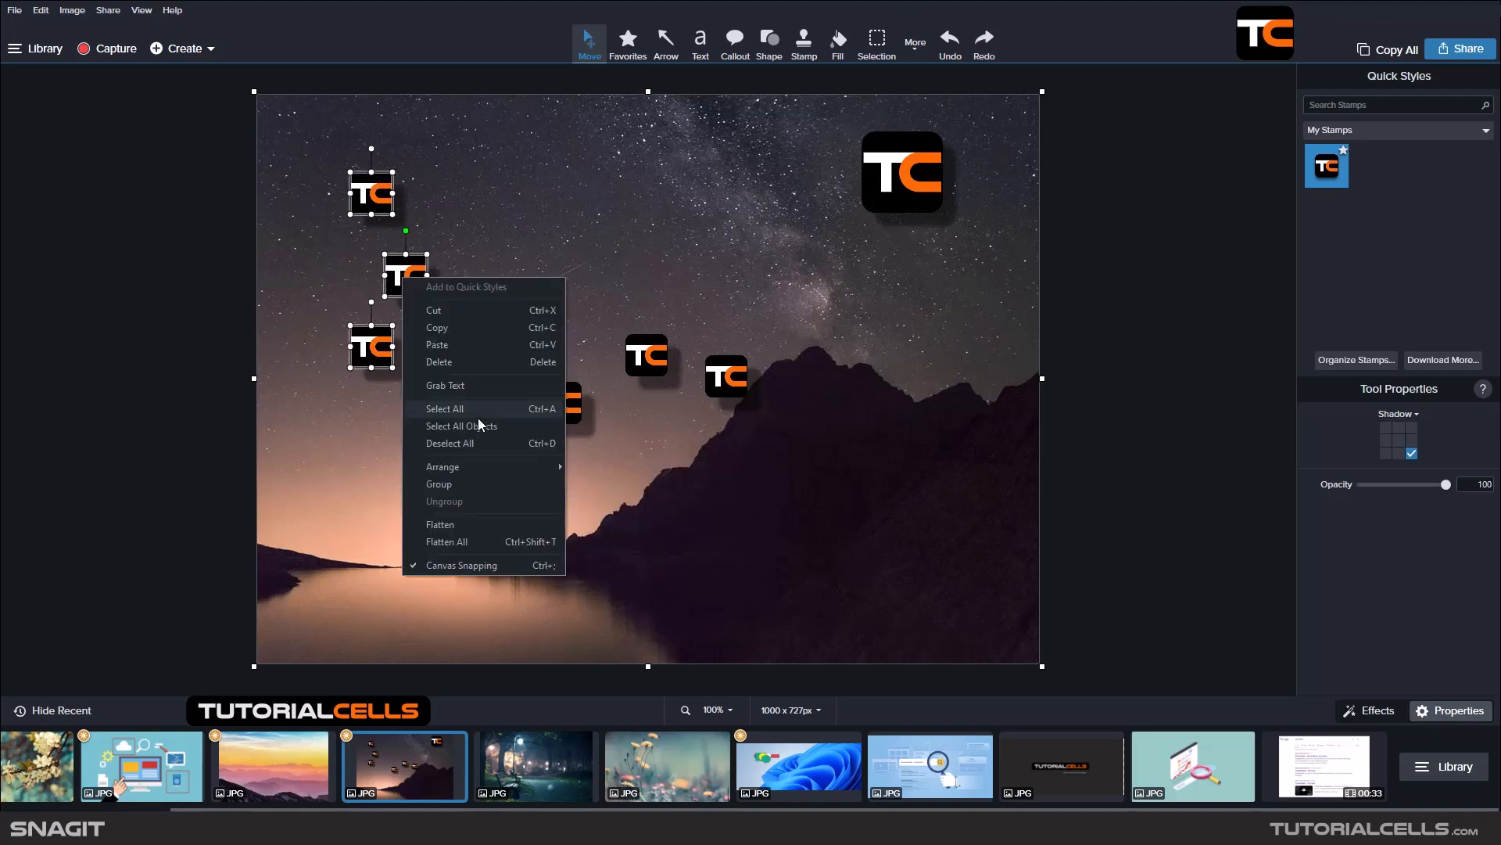
{"action": "mouse_move", "coordinate": [490, 466]}
{"action": "mouse_move", "coordinate": [632, 540]}
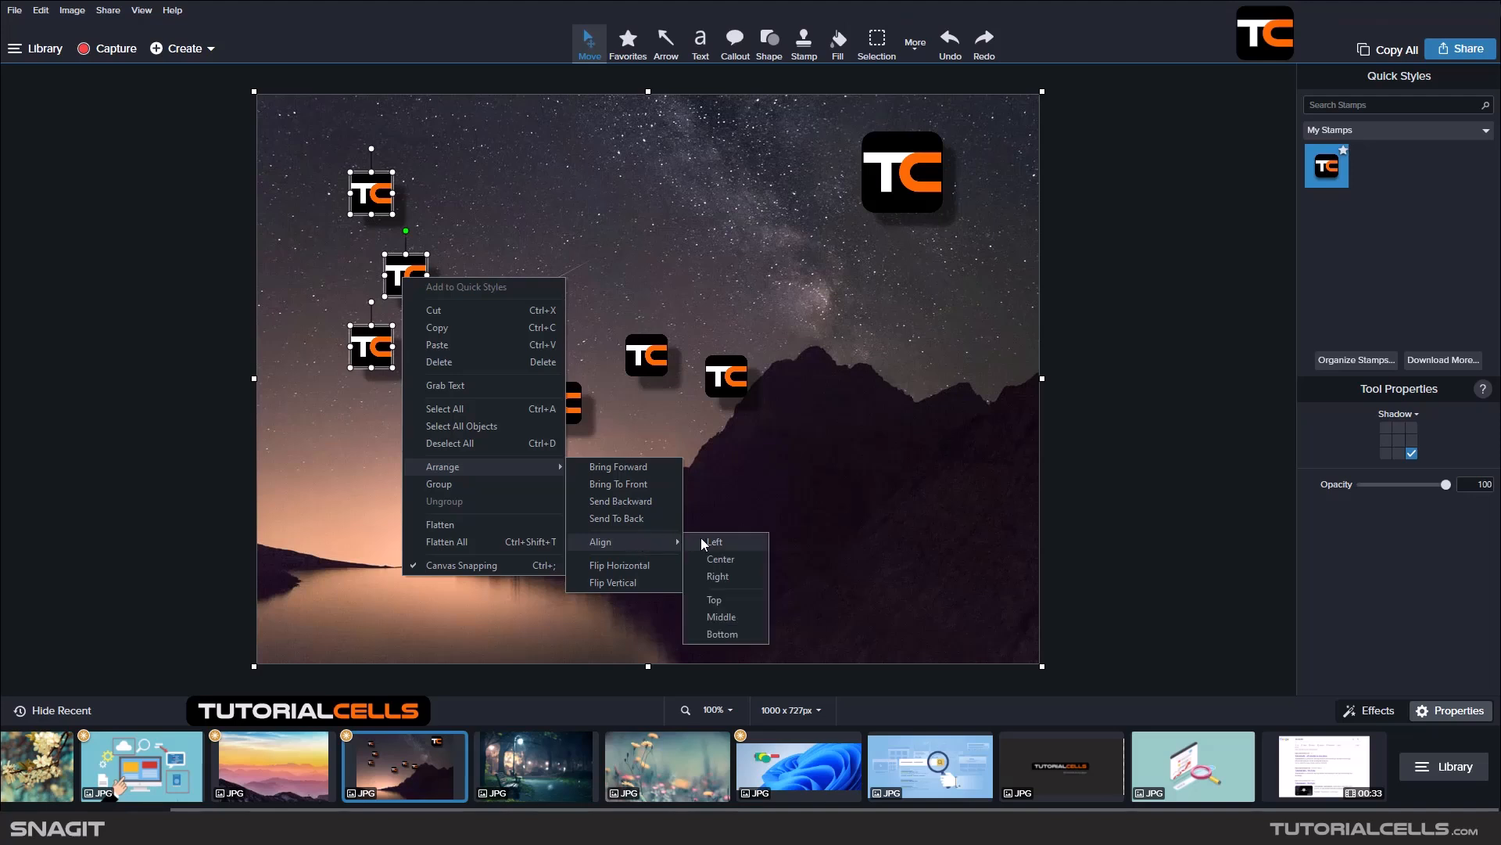
{"action": "left_click", "coordinate": [740, 575]}
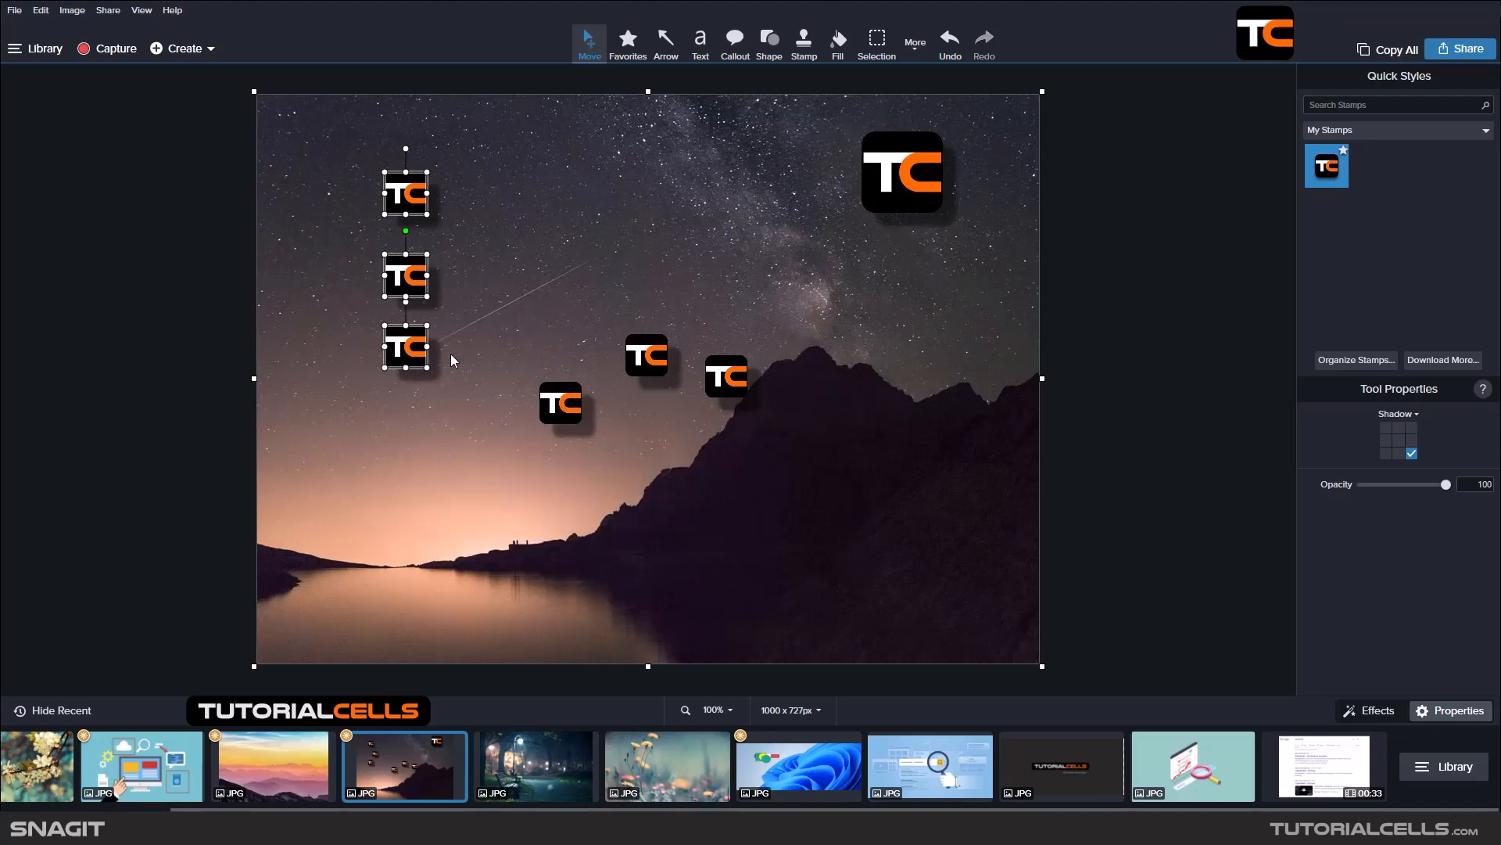
{"action": "key", "text": "ctrl+z"}
Switch the selection to the three small stamps near the mountain and align them to the top.
{"action": "left_click", "coordinate": [496, 305]}
{"action": "left_click_drag", "start_coordinate": [484, 280], "coordinate": [748, 463]}
{"action": "right_click", "coordinate": [727, 384]}
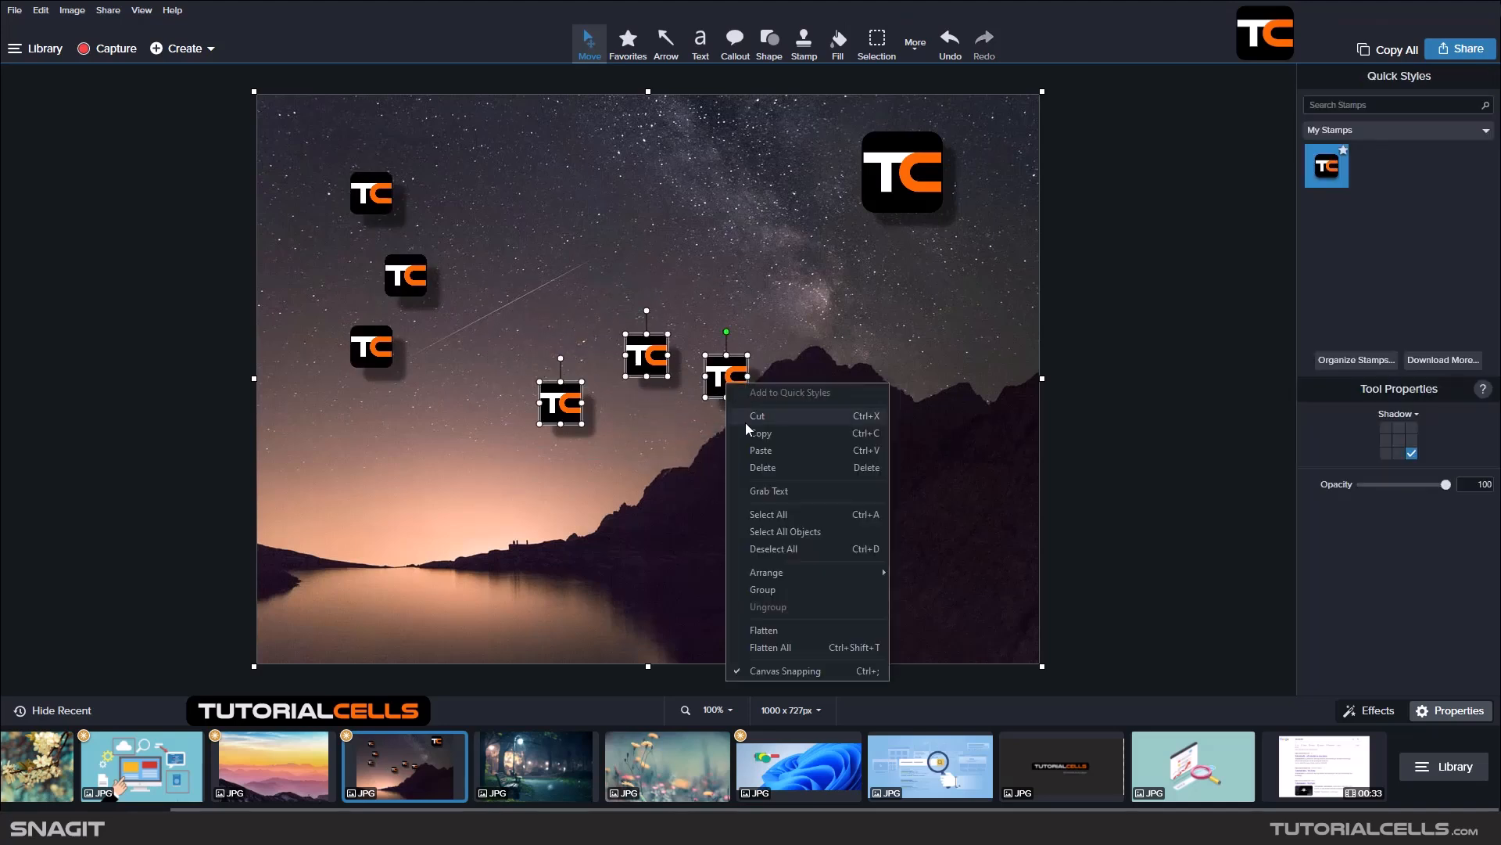
{"action": "mouse_move", "coordinate": [811, 579]}
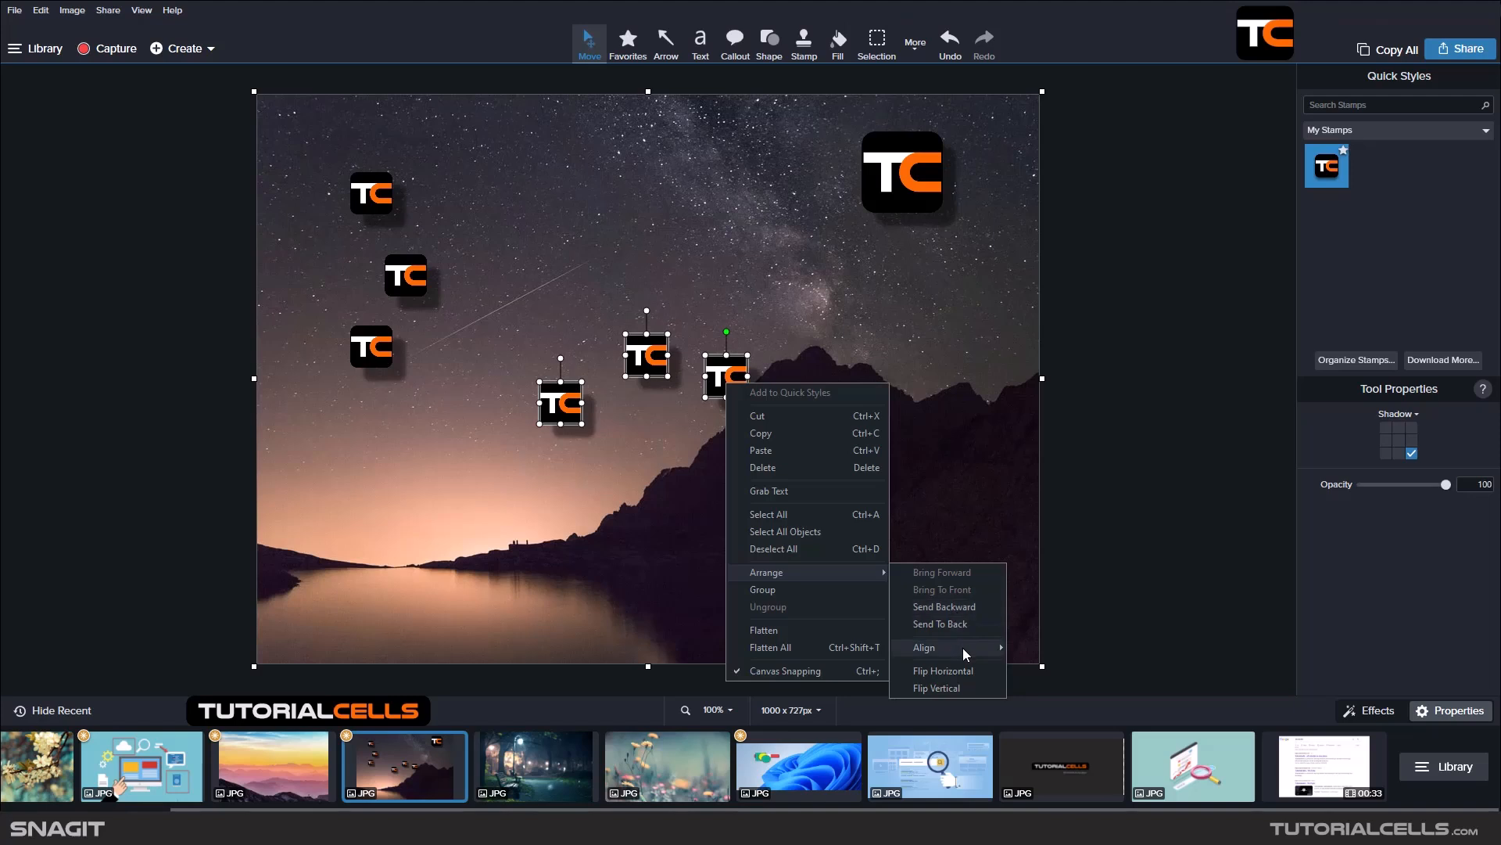
{"action": "mouse_move", "coordinate": [963, 647]}
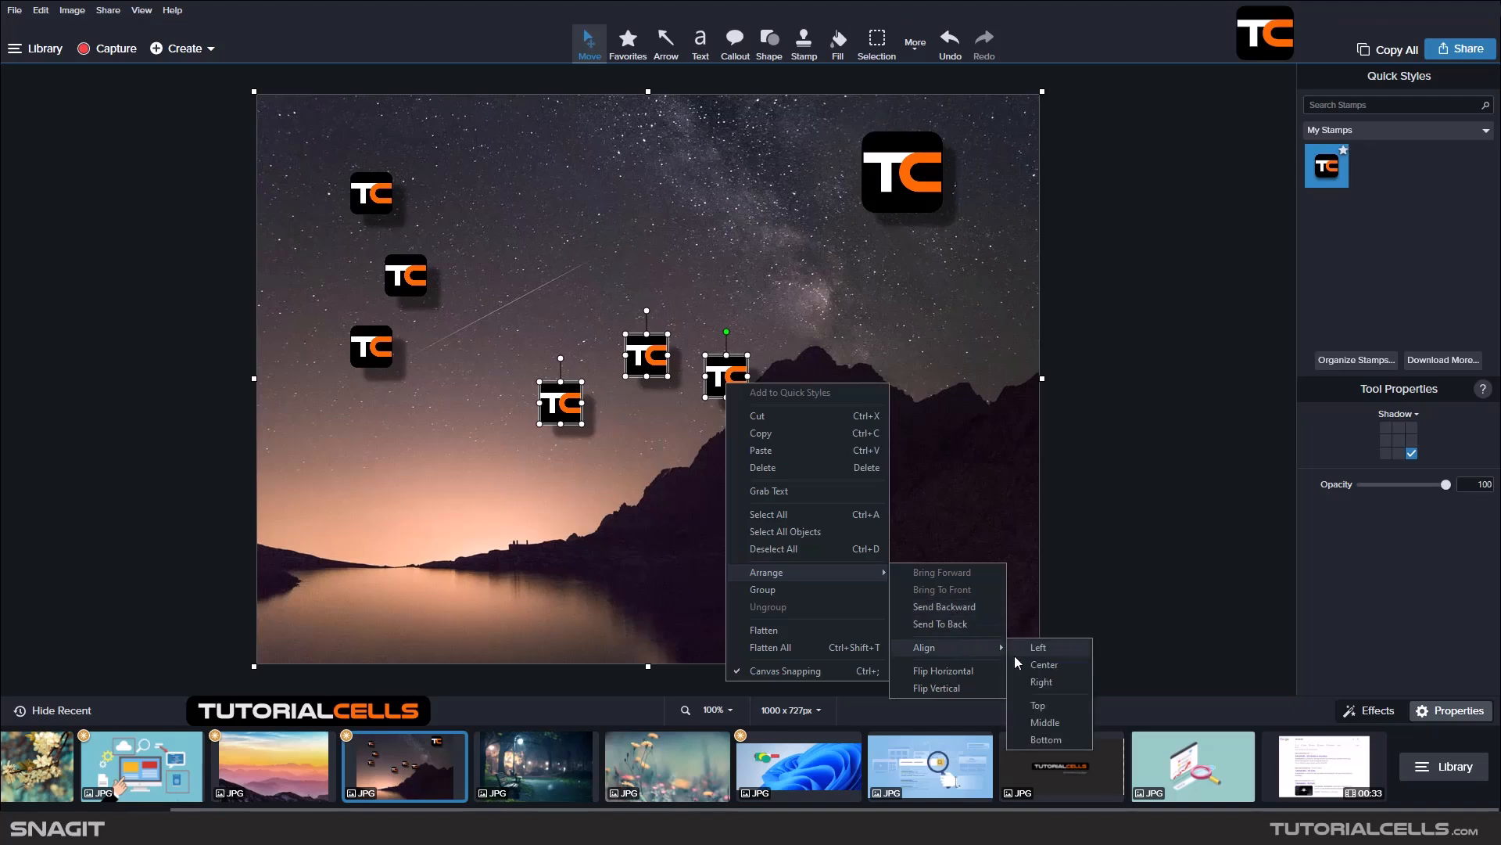
{"action": "left_click", "coordinate": [1040, 706]}
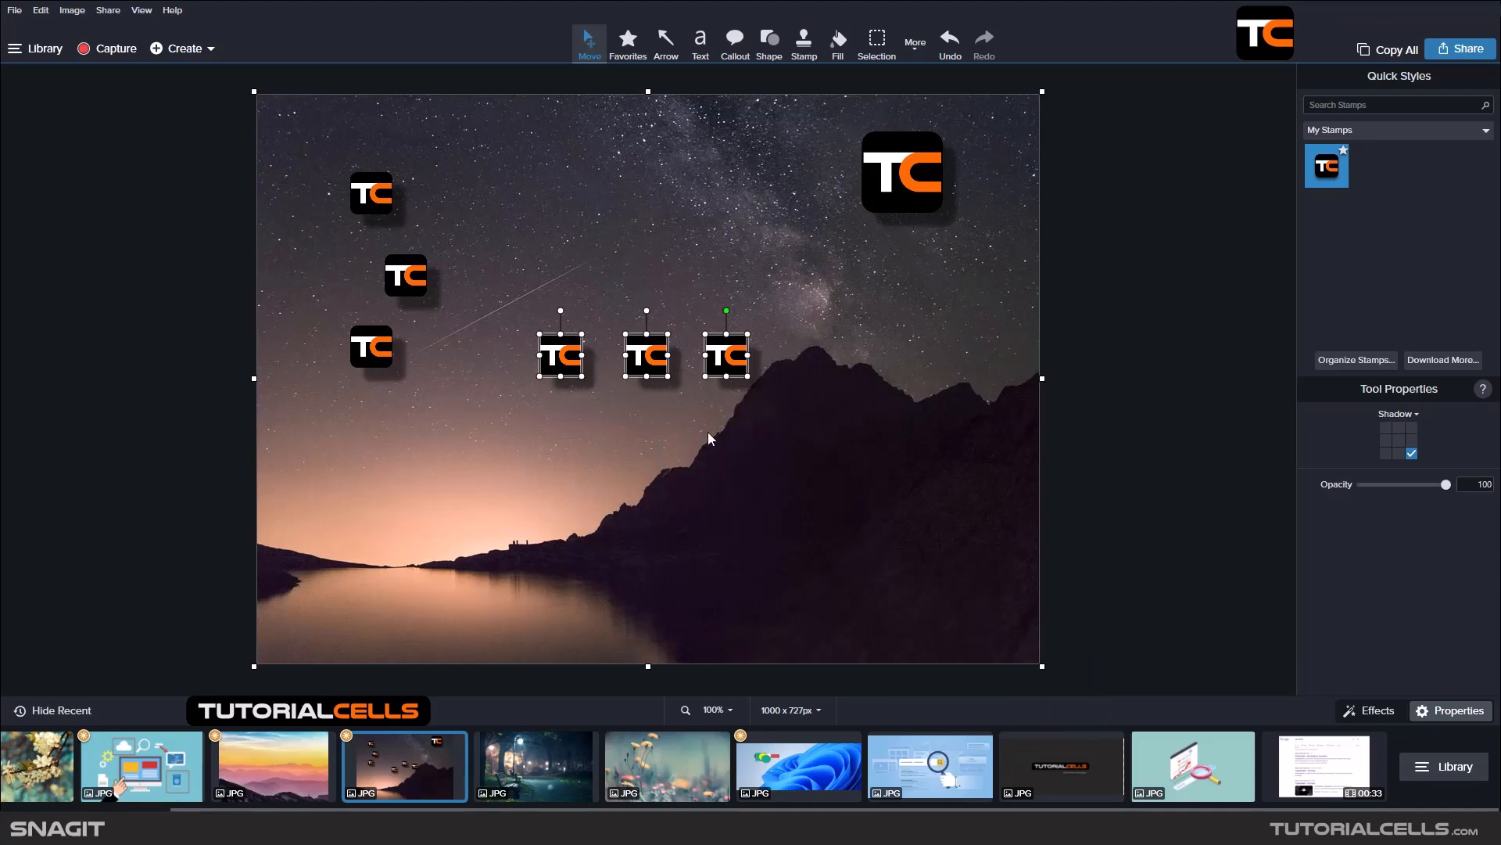
Delete the three stamps near the mountain, and undo both the deletion and their top alignment.
{"action": "key", "text": "Delete"}
{"action": "key", "text": "ctrl+z"}
{"action": "key", "text": "ctrl+z"}
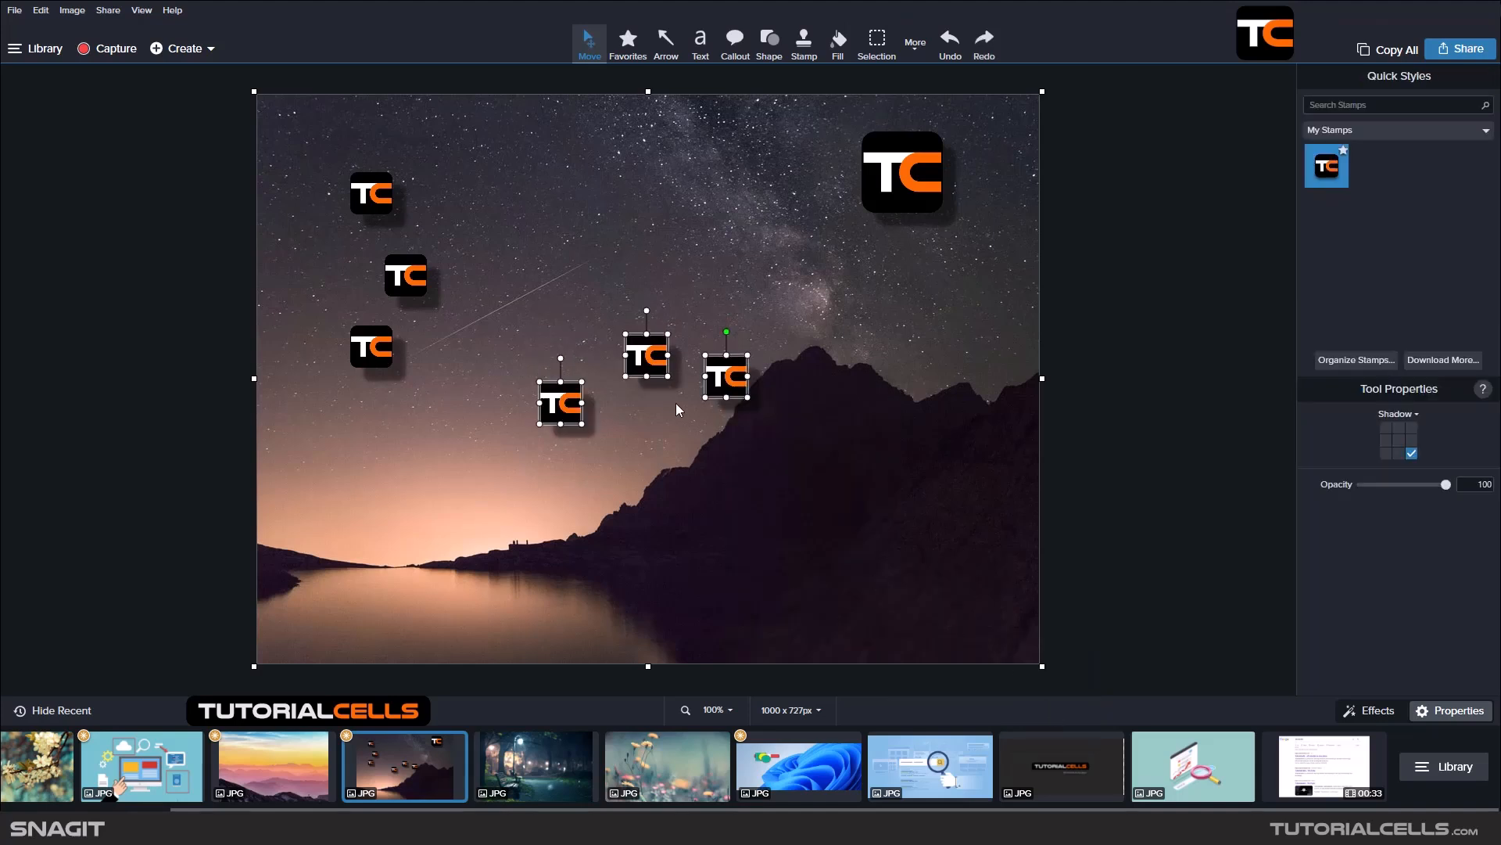
Align the three selected stamps near the mountain to the middle, and undo the alignment.
{"action": "right_click", "coordinate": [639, 355]}
{"action": "mouse_move", "coordinate": [702, 544]}
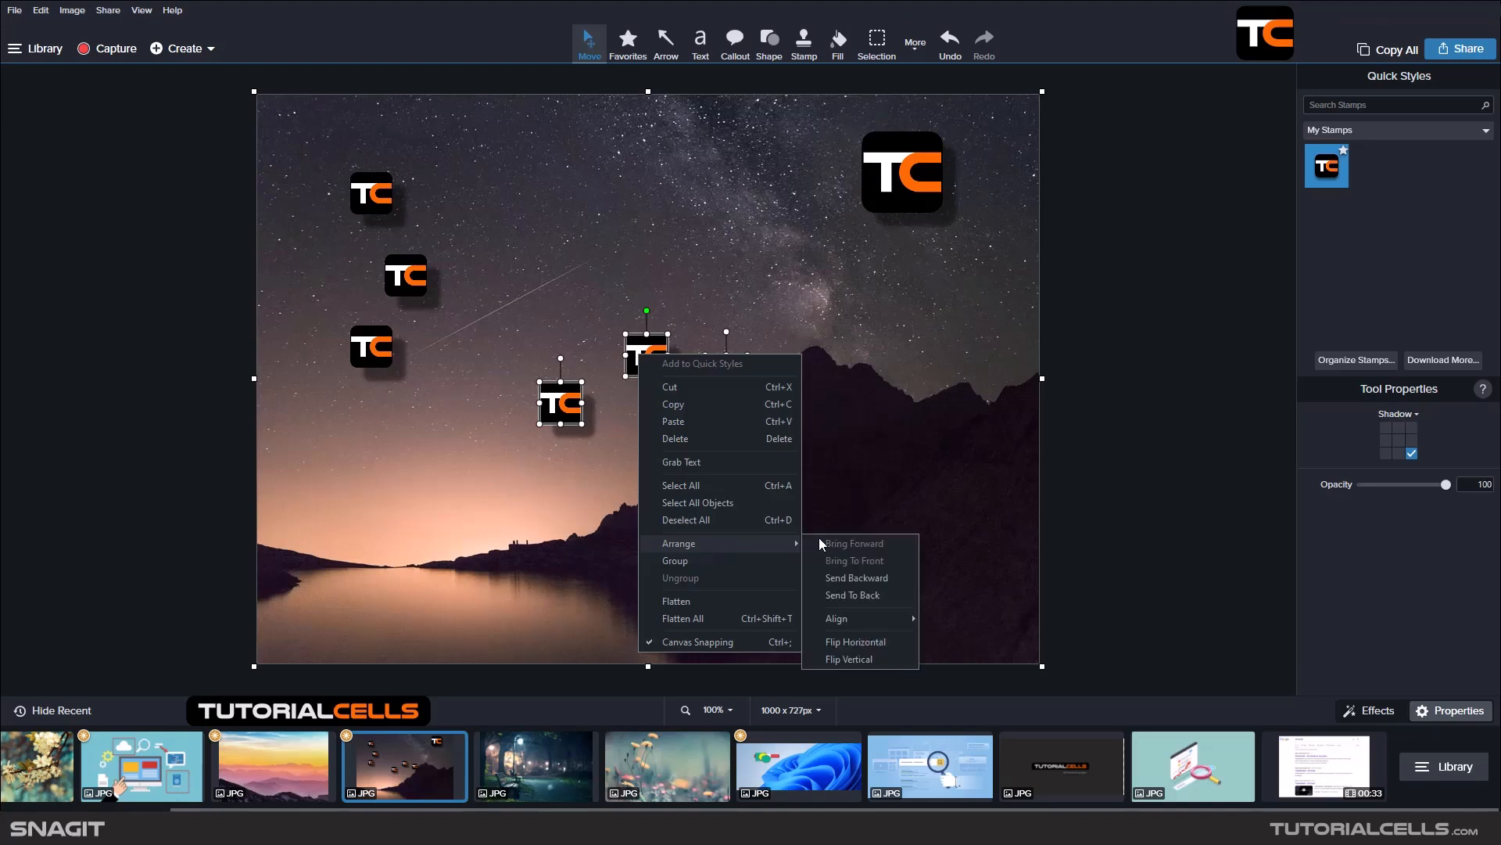
{"action": "mouse_move", "coordinate": [882, 618]}
{"action": "left_click", "coordinate": [957, 694]}
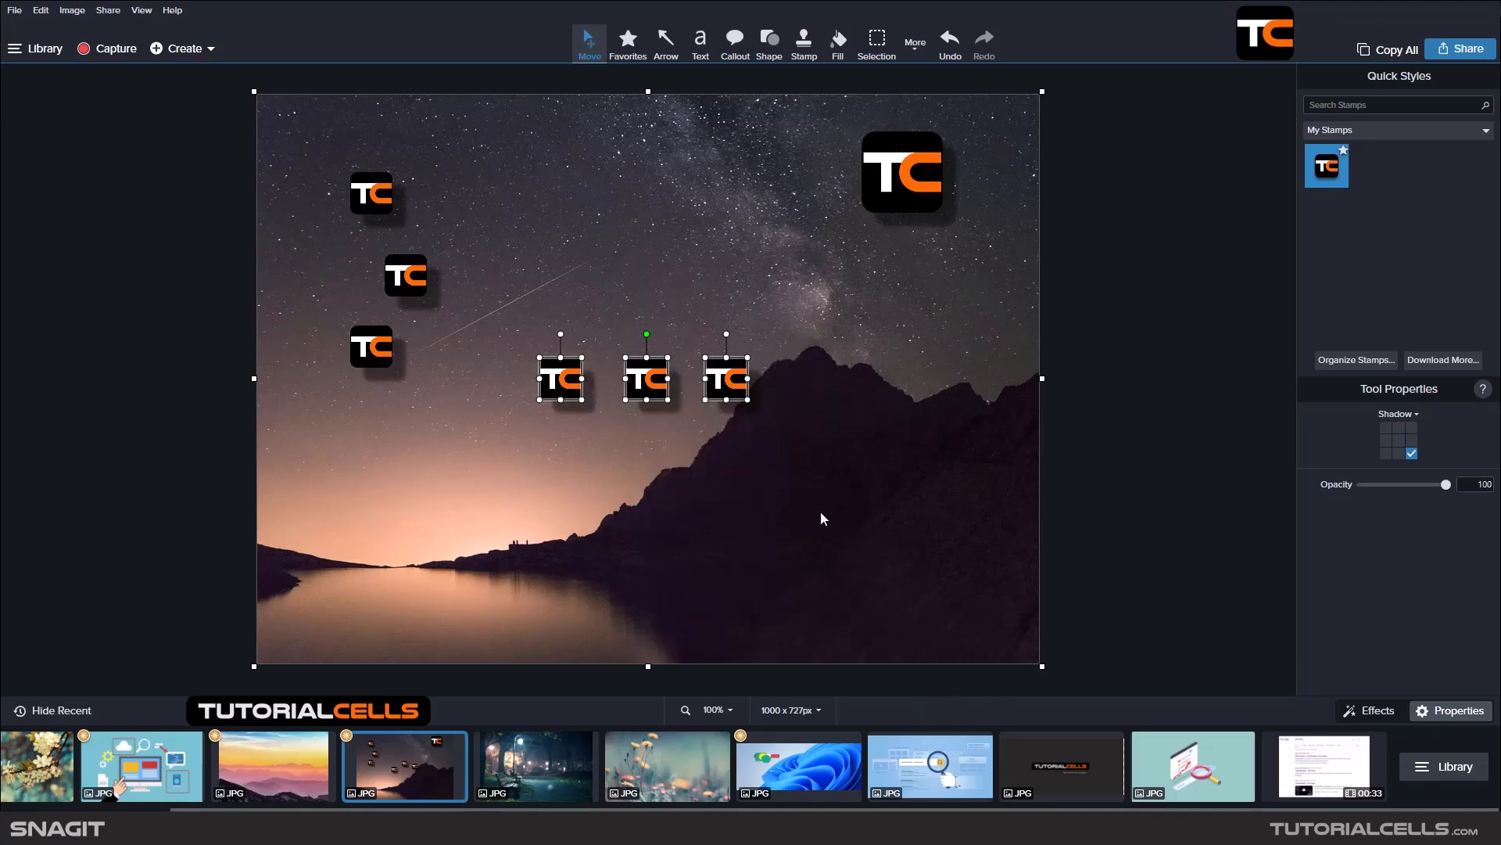
{"action": "key", "text": "ctrl+z"}
Align the three selected stamps near the mountain to the bottom.
{"action": "right_click", "coordinate": [650, 364]}
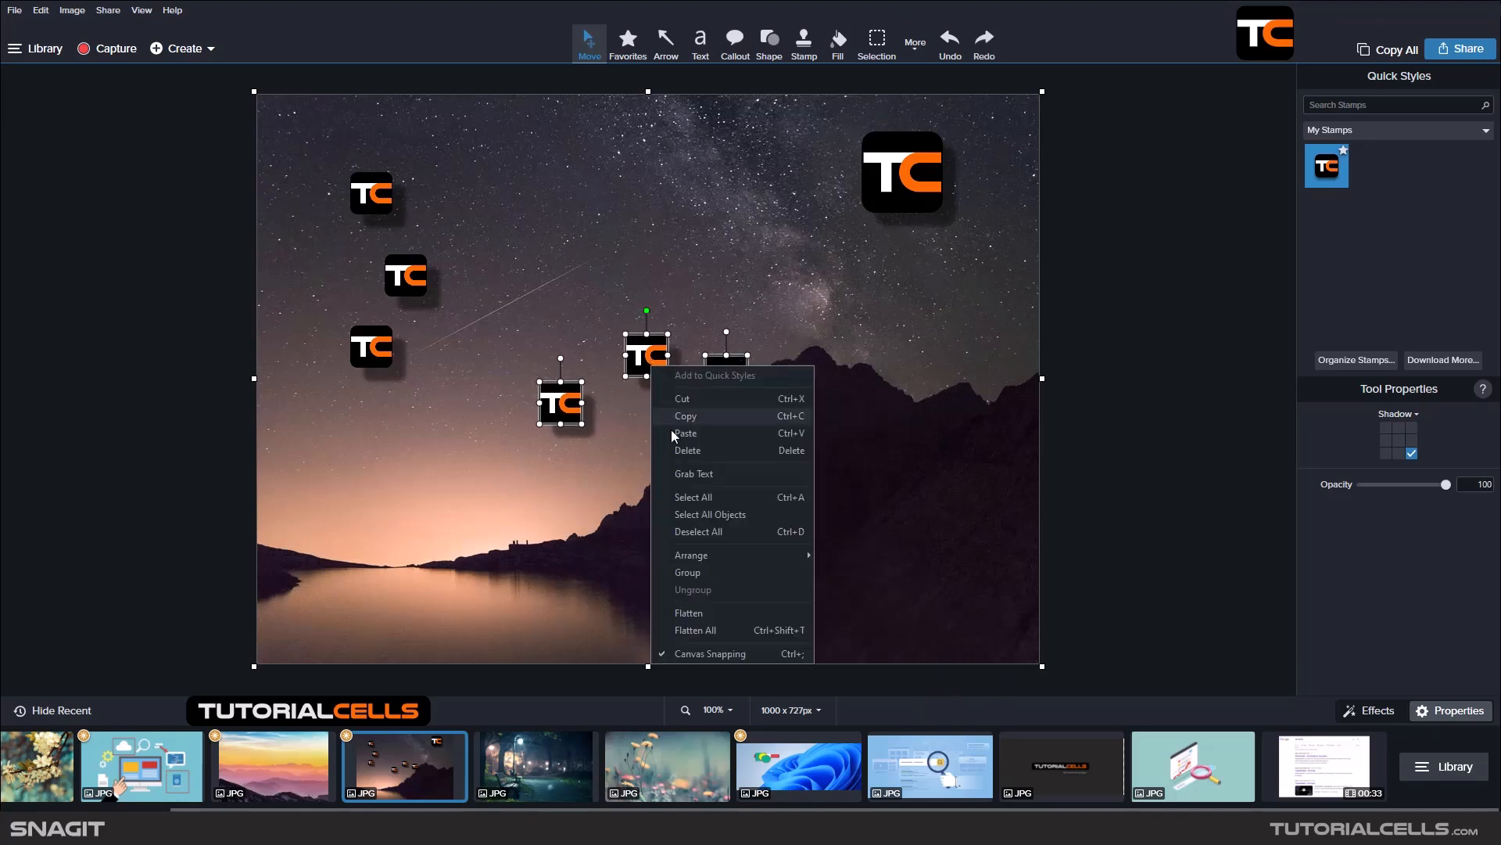
{"action": "mouse_move", "coordinate": [767, 557]}
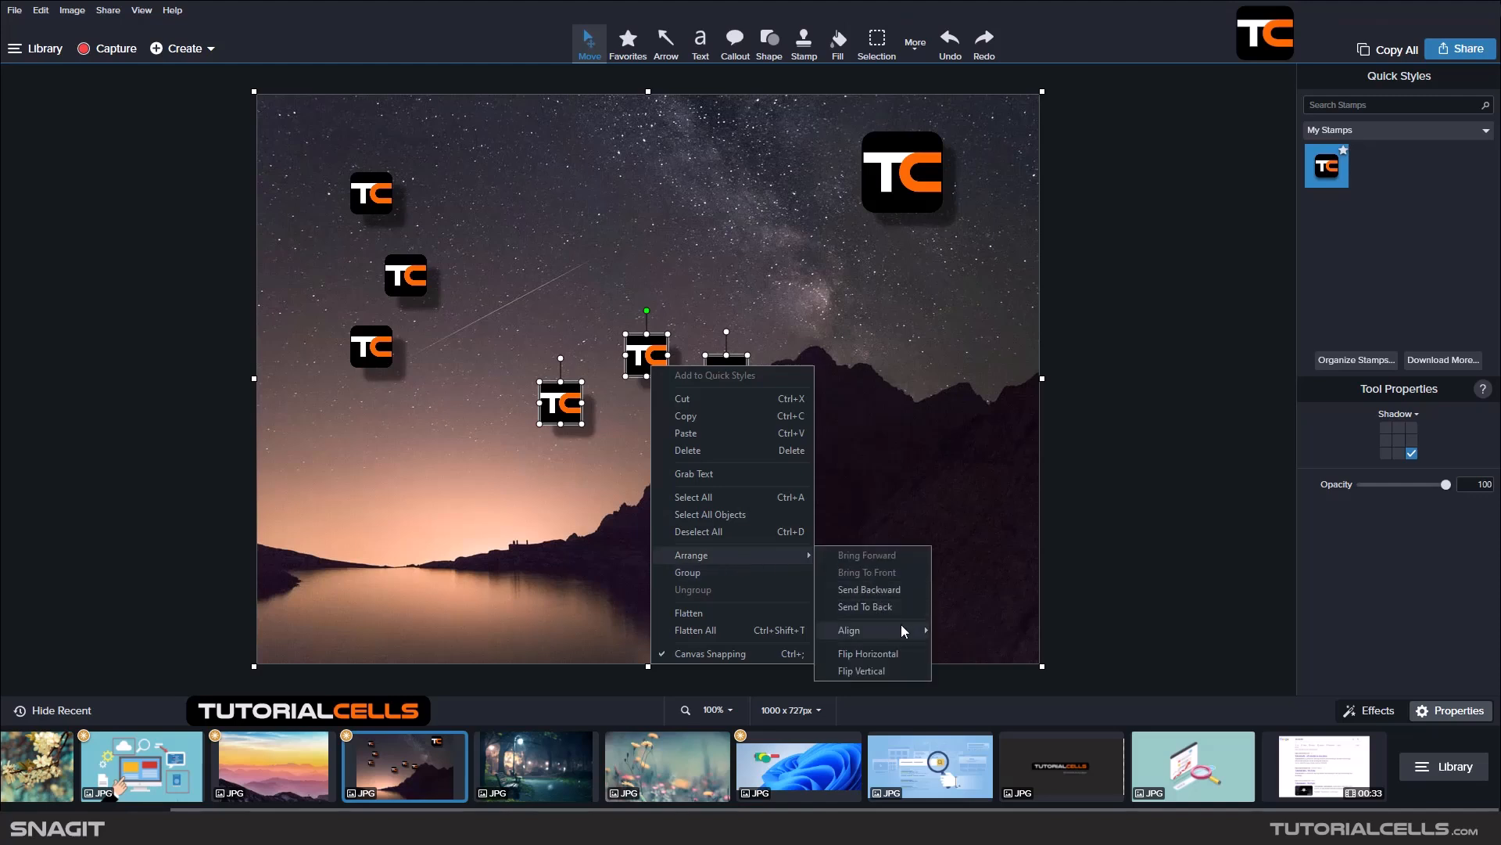
{"action": "mouse_move", "coordinate": [899, 630]}
{"action": "left_click", "coordinate": [997, 720]}
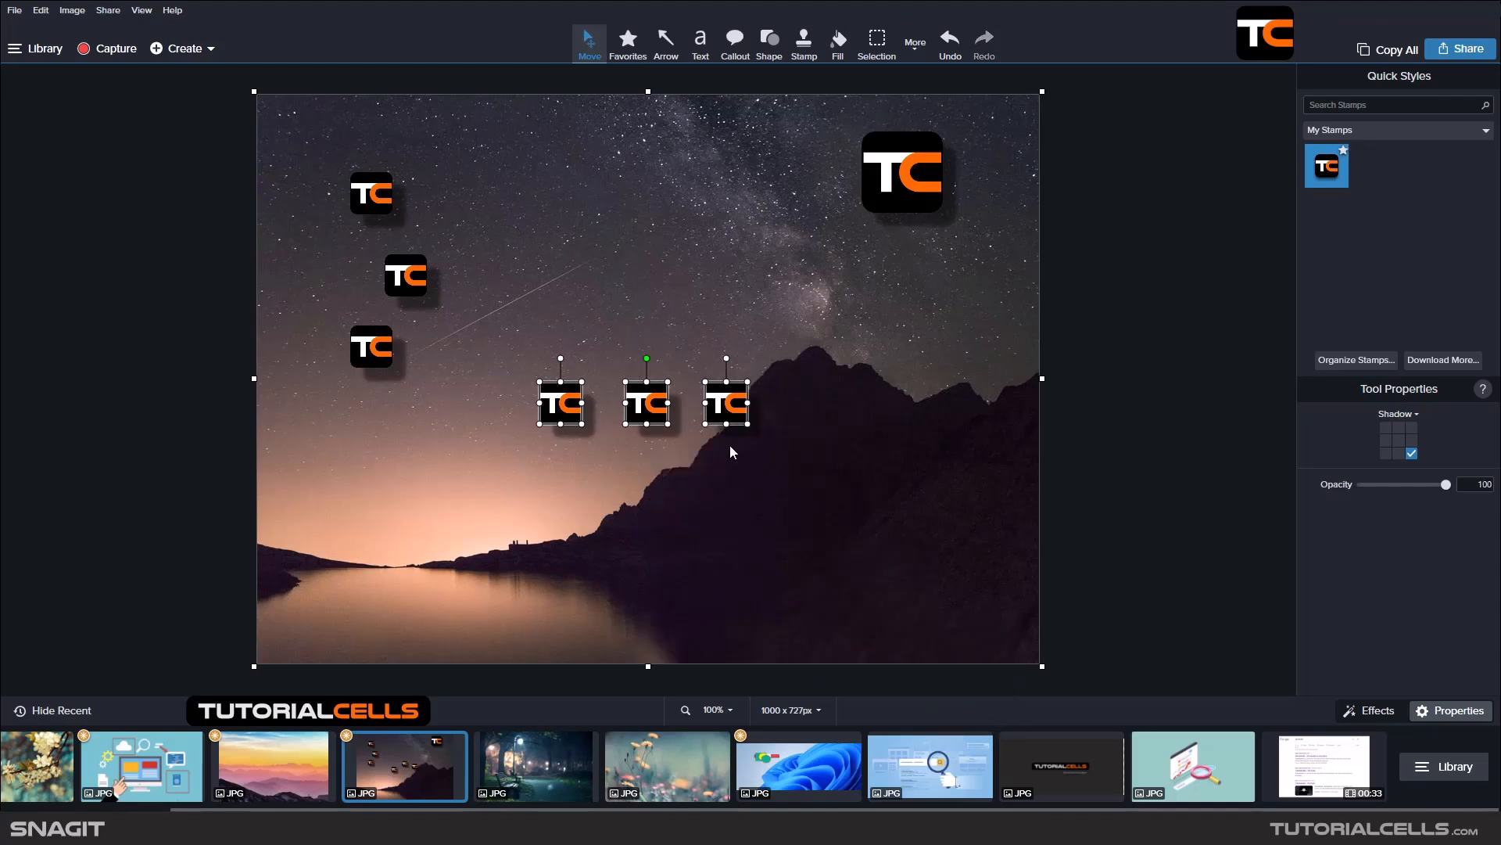